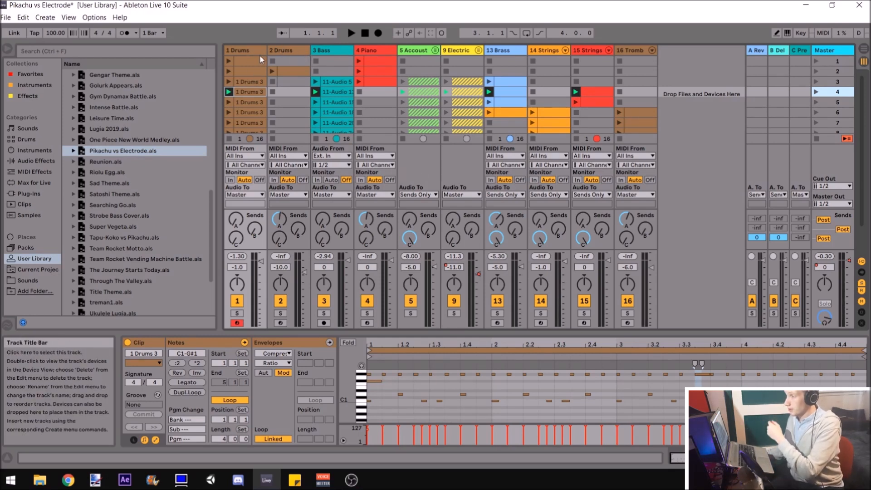
# Look through the tracks from drums to trombone, viewing the device chains of the trombone track and the first drum track
pyautogui.click(281, 49)
pyautogui.press('Left')
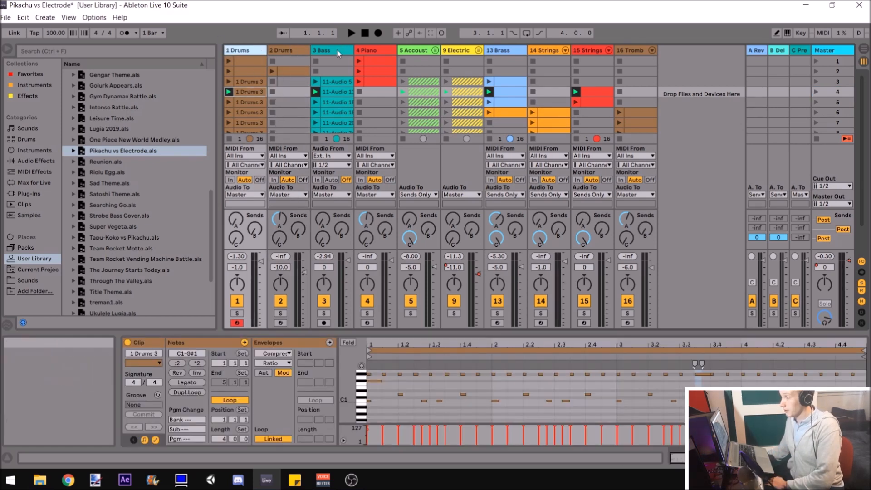
pyautogui.click(363, 54)
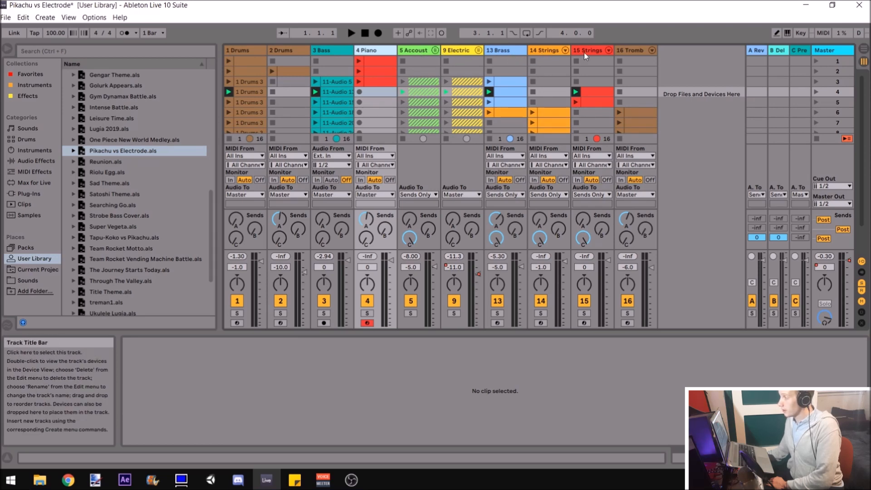
pyautogui.click(631, 53)
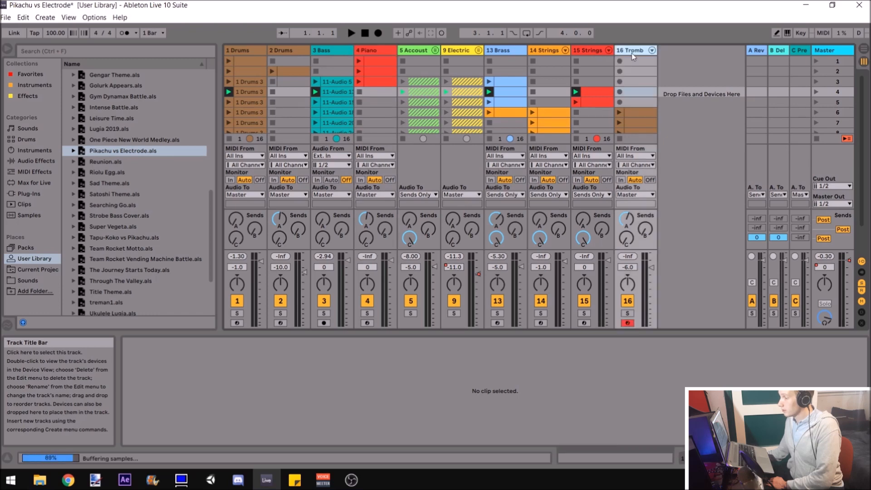
pyautogui.click(631, 53)
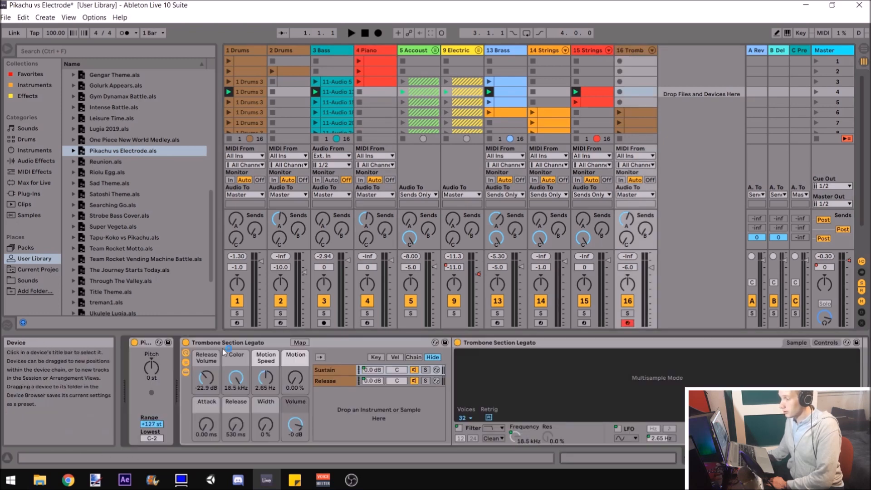
pyautogui.click(244, 52)
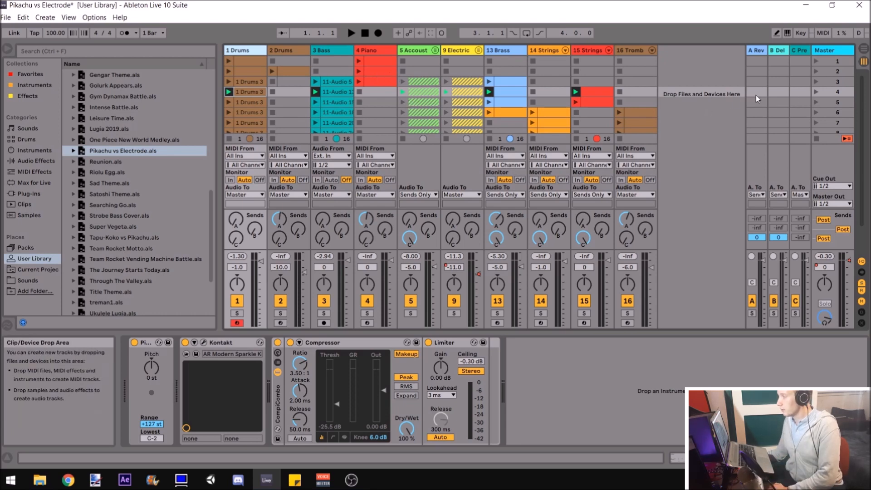
# Play scene 6 and scene 4 to hear both sections, and stop playback with the song position reset to the start
pyautogui.click(816, 112)
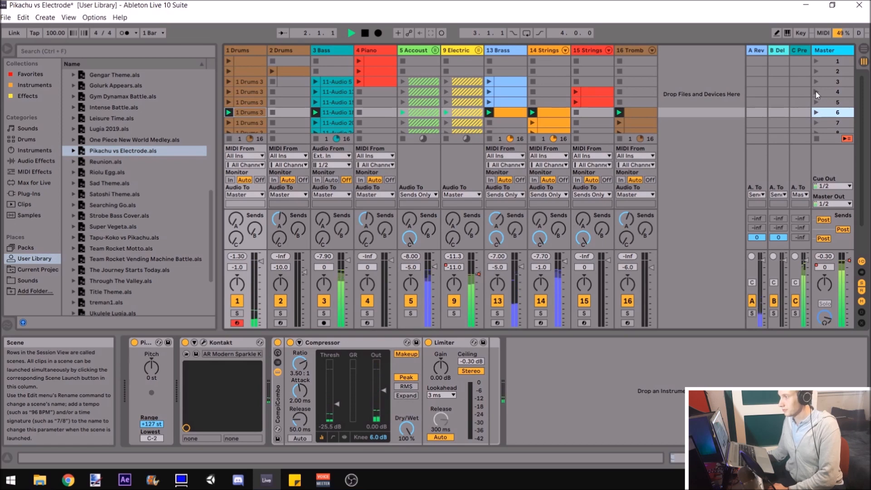
pyautogui.click(815, 92)
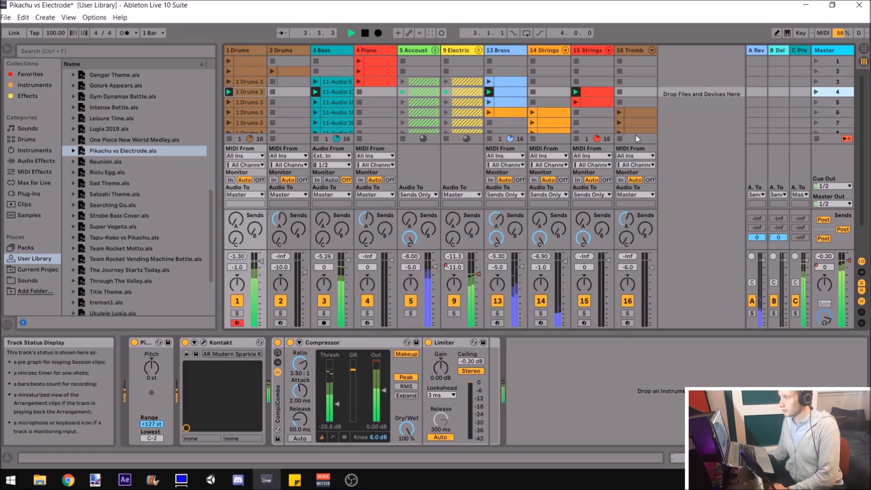
pyautogui.doubleClick(365, 34)
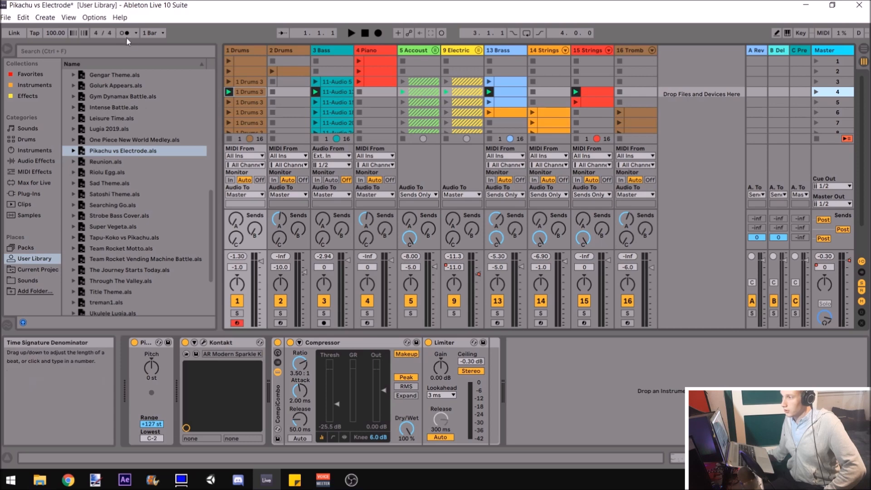
# Insert a new empty scene below the last scene of the set
pyautogui.scroll(-5, 714, 106)
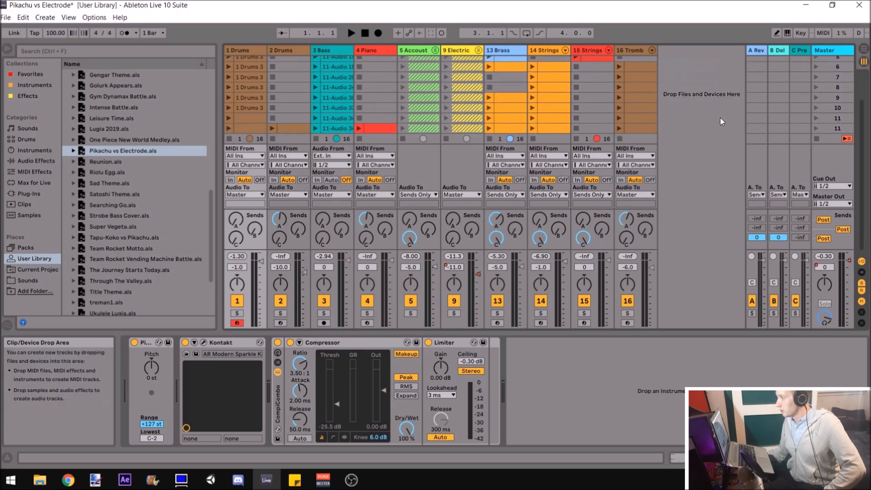
pyautogui.click(720, 126)
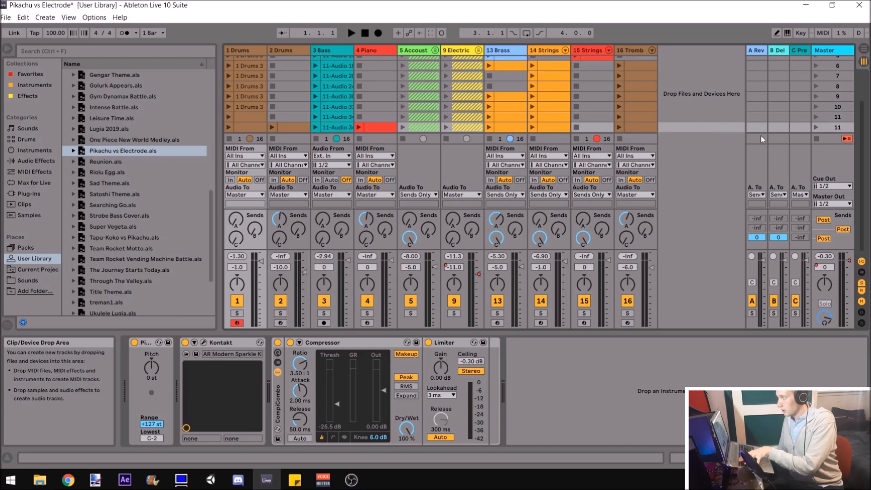
pyautogui.rightClick(835, 126)
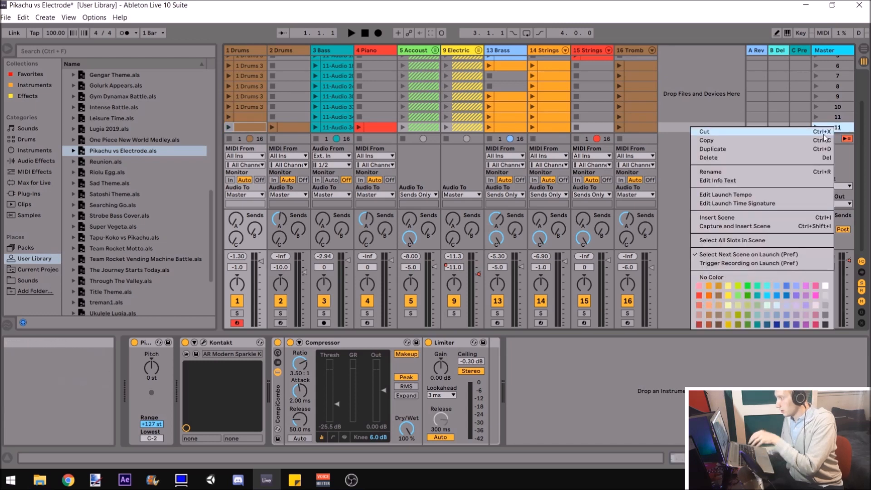
pyautogui.click(762, 217)
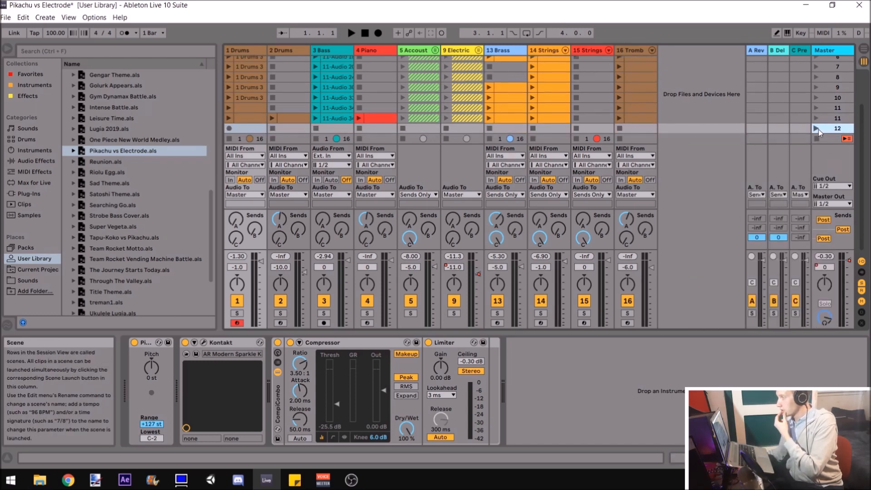
# Listen to the metronome during playback, and switch it off while the transport keeps running
pyautogui.click(124, 35)
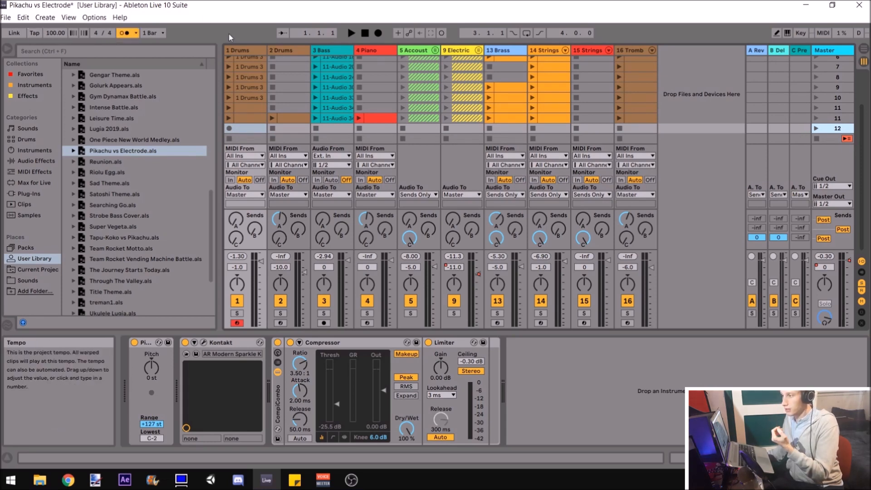
pyautogui.click(352, 33)
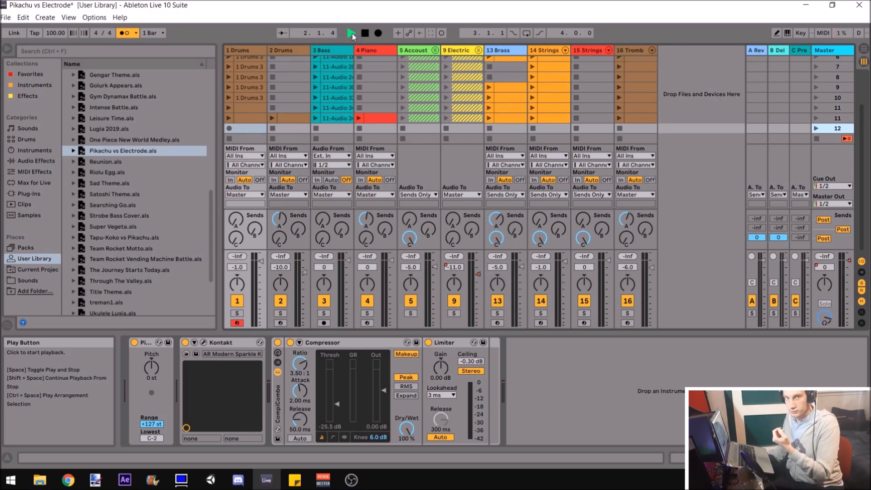
pyautogui.press('space')
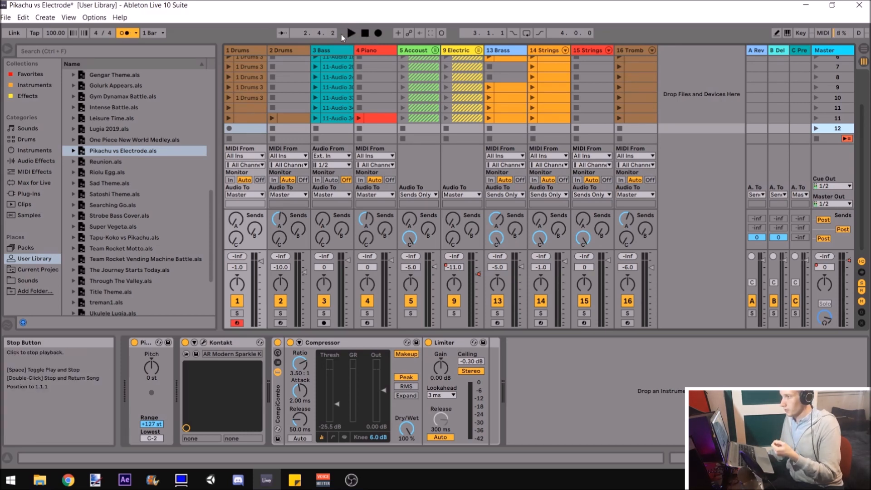
pyautogui.click(351, 34)
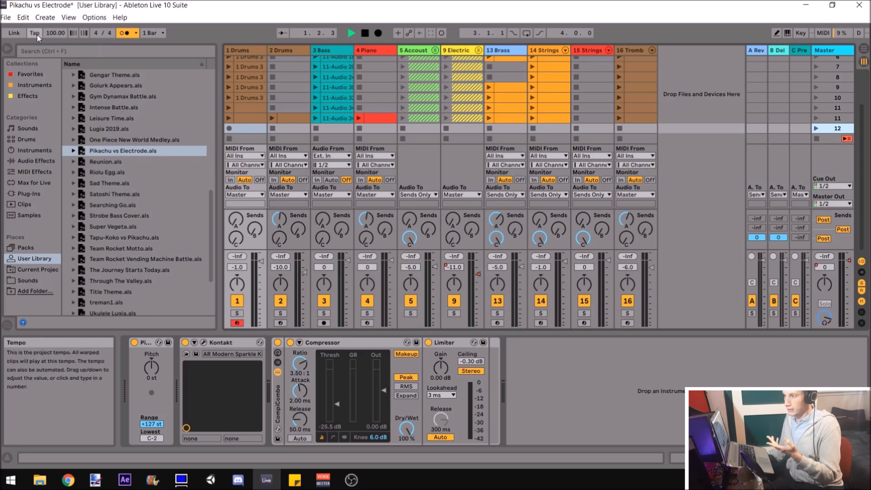
pyautogui.click(124, 33)
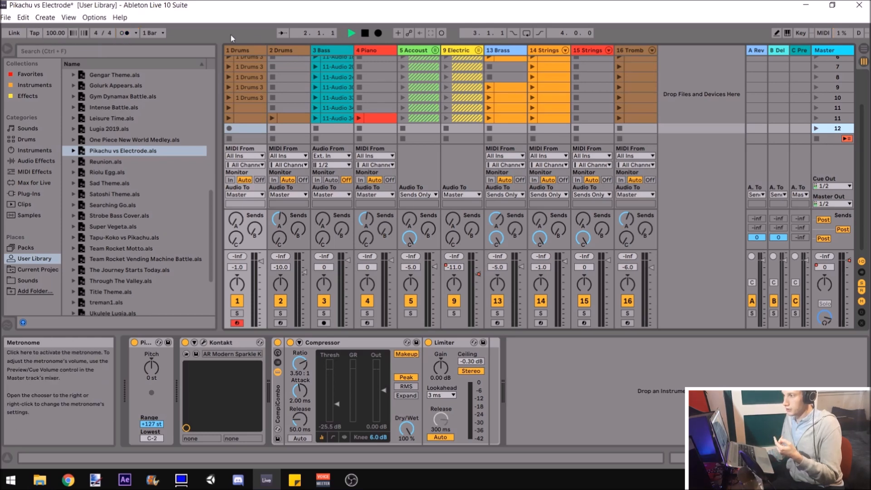
# Tap in a new tempo of about 161 BPM and turn the metronome on to hear it
pyautogui.click(34, 33)
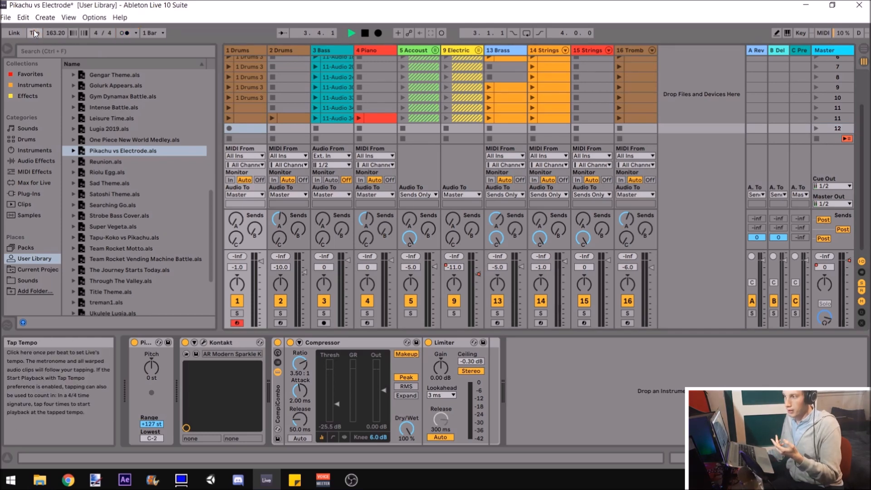
pyautogui.click(34, 32)
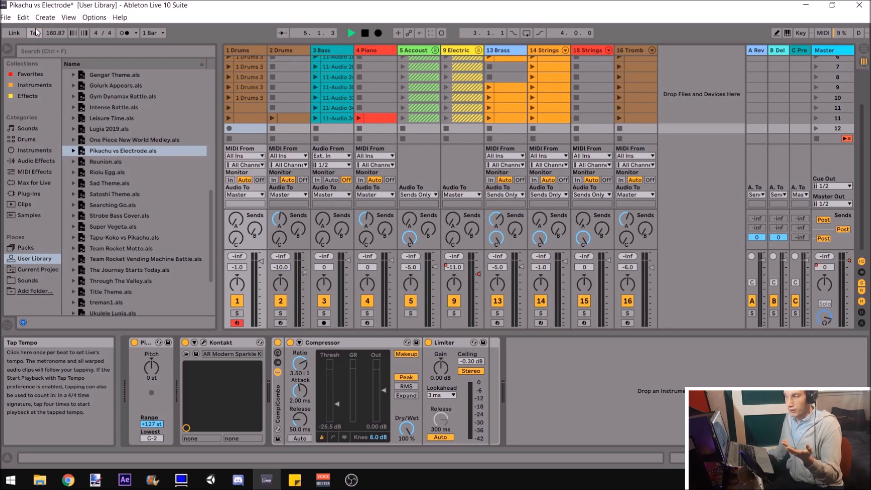
pyautogui.click(124, 35)
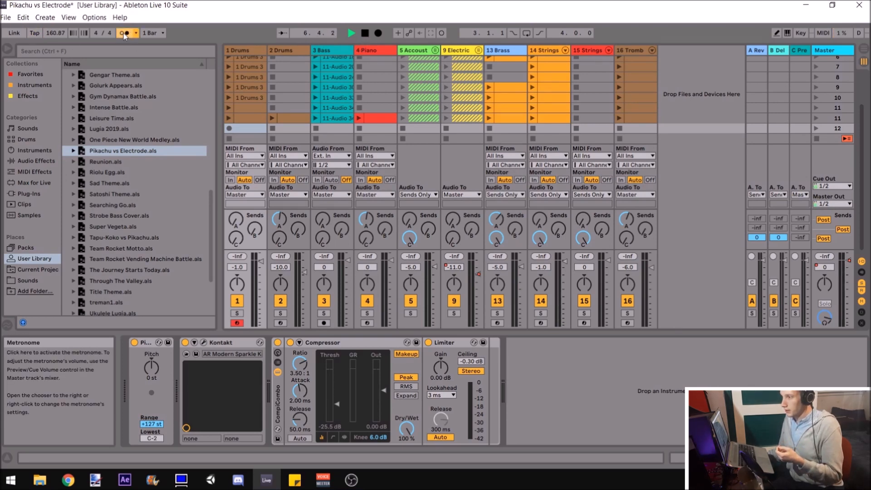
# Stop playback, set the project tempo to 100 BPM and turn the metronome off
pyautogui.click(364, 34)
pyautogui.click(56, 33)
pyautogui.write('100')
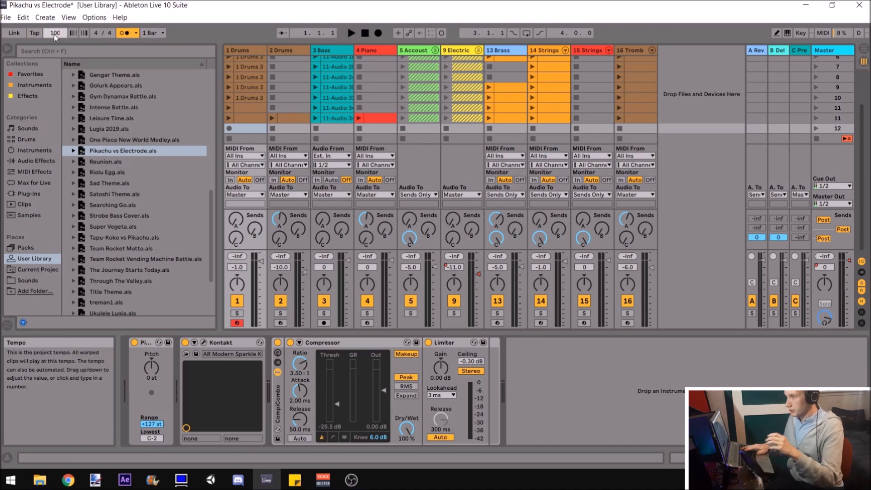
pyautogui.press('Return')
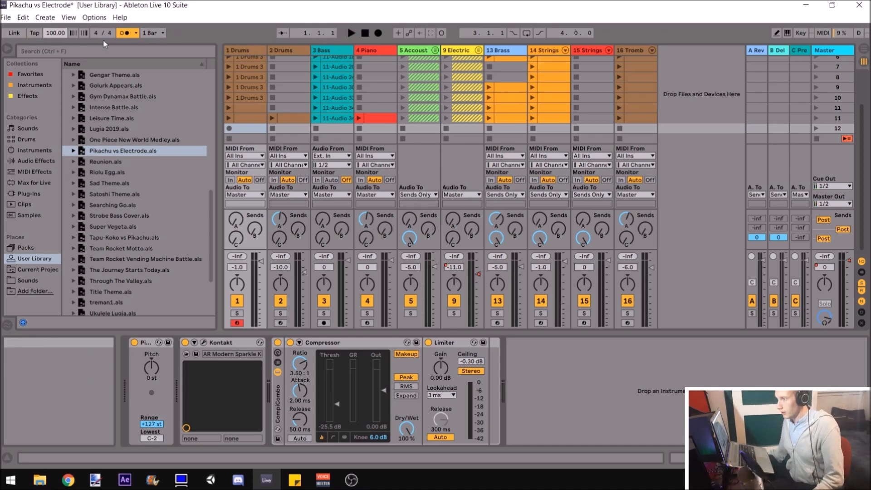
pyautogui.click(128, 33)
# Play the first clip of the Piano track, and stop playback with the song position reset to the start
pyautogui.scroll(5, 474, 94)
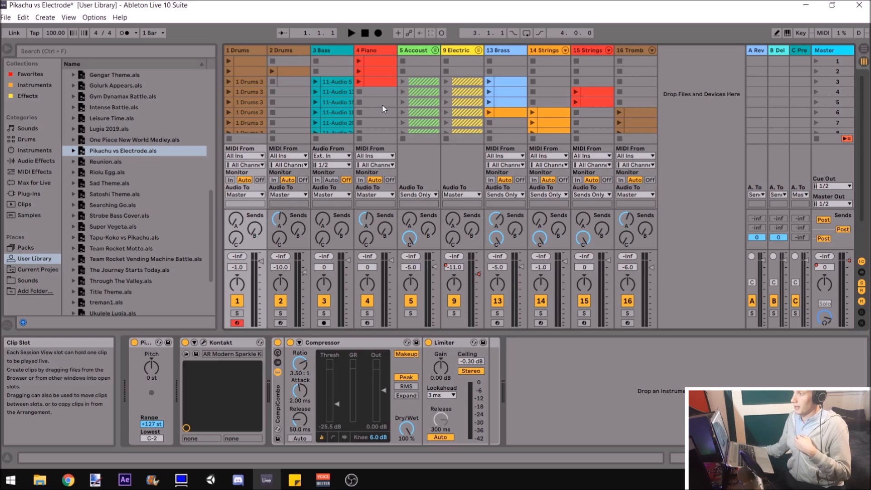
pyautogui.click(360, 61)
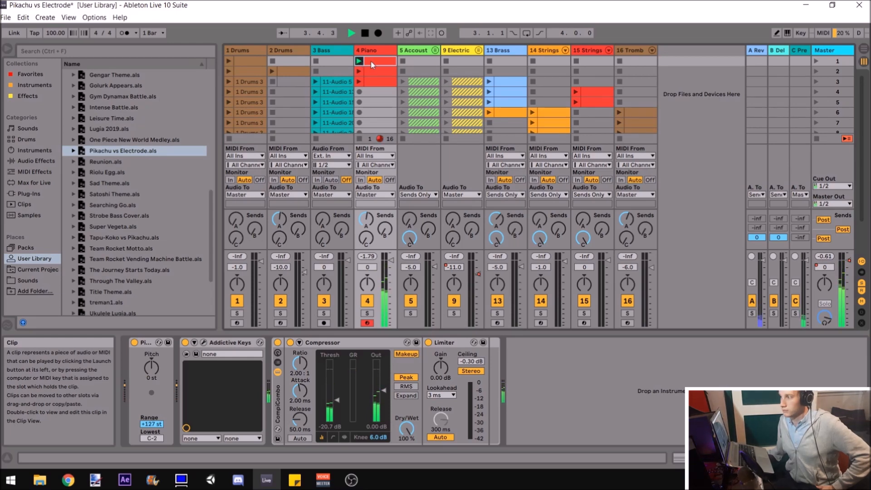
pyautogui.doubleClick(367, 39)
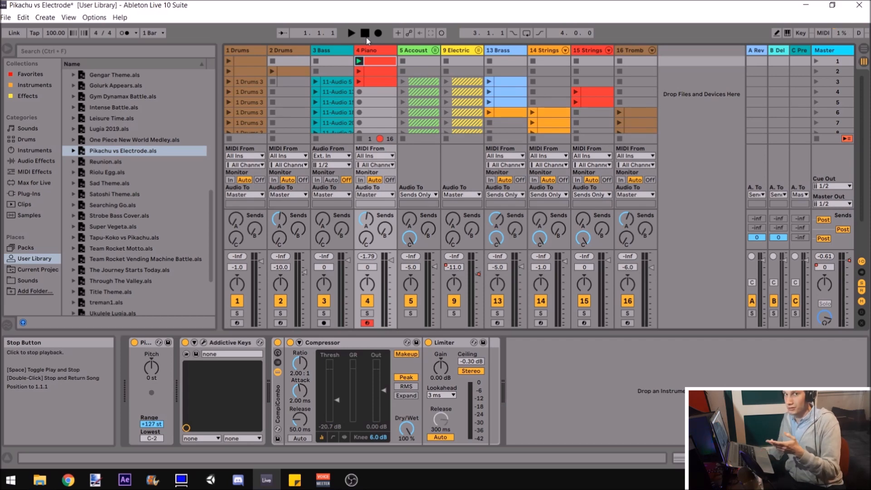
# Go through the three Piano clips in scenes 1 to 3 one by one, finishing on the first
pyautogui.click(370, 72)
pyautogui.click(371, 82)
pyautogui.click(375, 62)
pyautogui.click(375, 71)
pyautogui.click(377, 82)
pyautogui.click(379, 61)
pyautogui.click(376, 72)
pyautogui.click(374, 82)
pyautogui.click(375, 62)
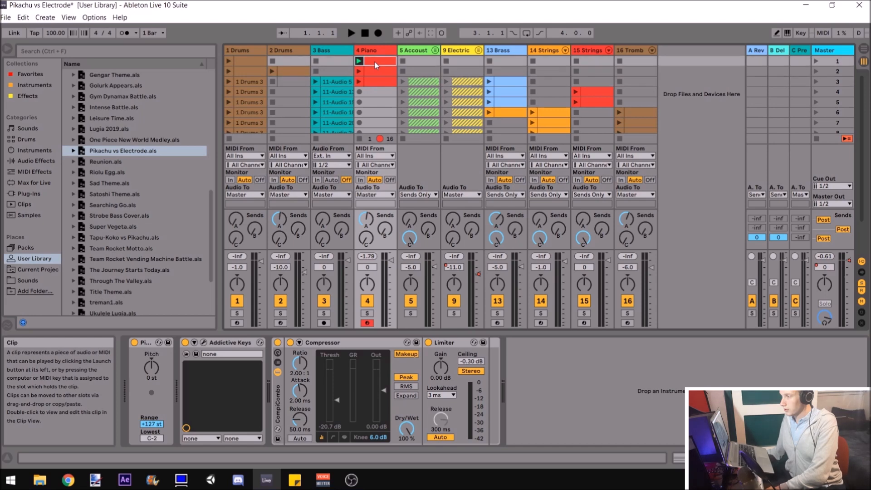
# Open the first Piano clip in the MIDI note editor and examine its low and high chord notes
pyautogui.doubleClick(375, 65)
pyautogui.scroll(-5, 451, 394)
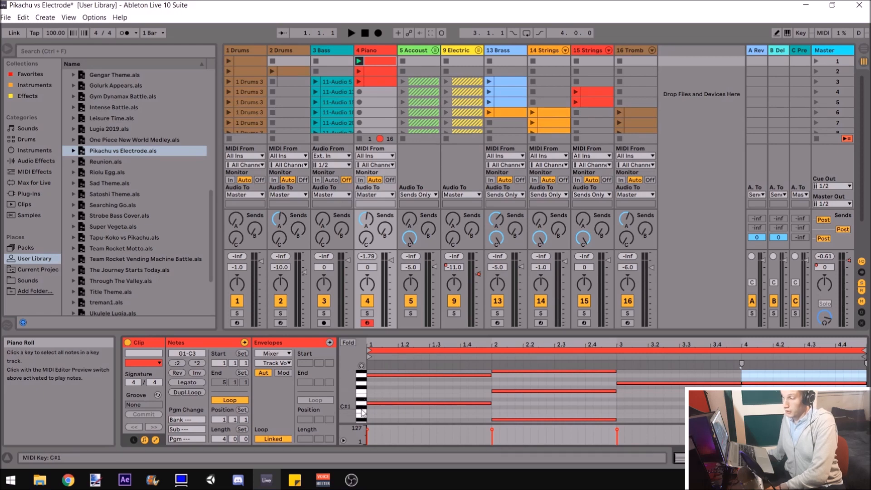
pyautogui.scroll(1, 513, 405)
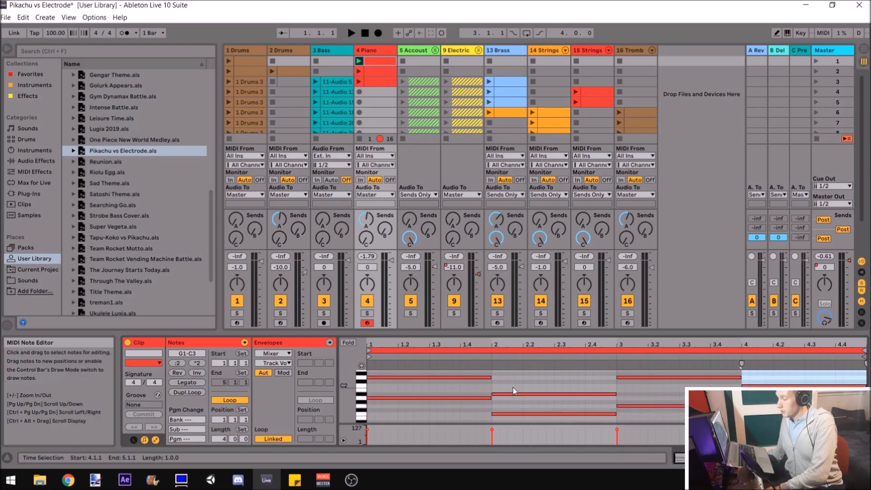
pyautogui.scroll(-2, 511, 398)
pyautogui.scroll(1, 510, 399)
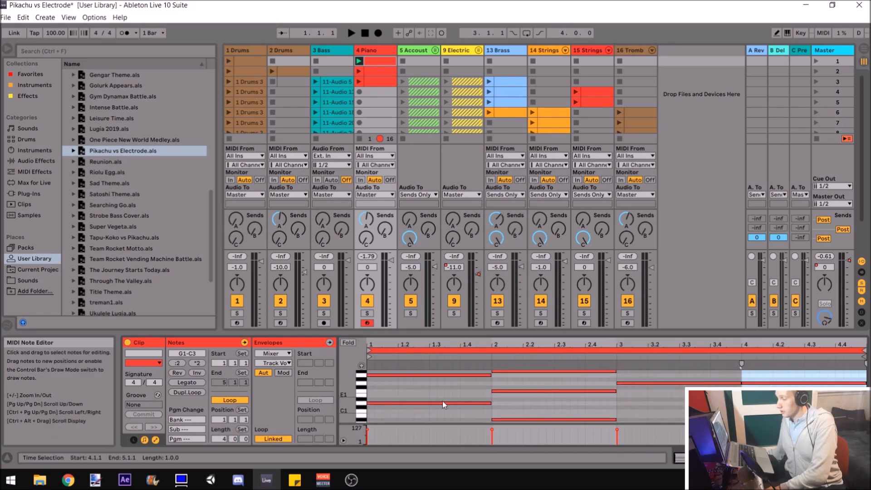
# Play the first Piano clip while viewing the notes of the second and third Piano clips, and stop playback
pyautogui.press('space')
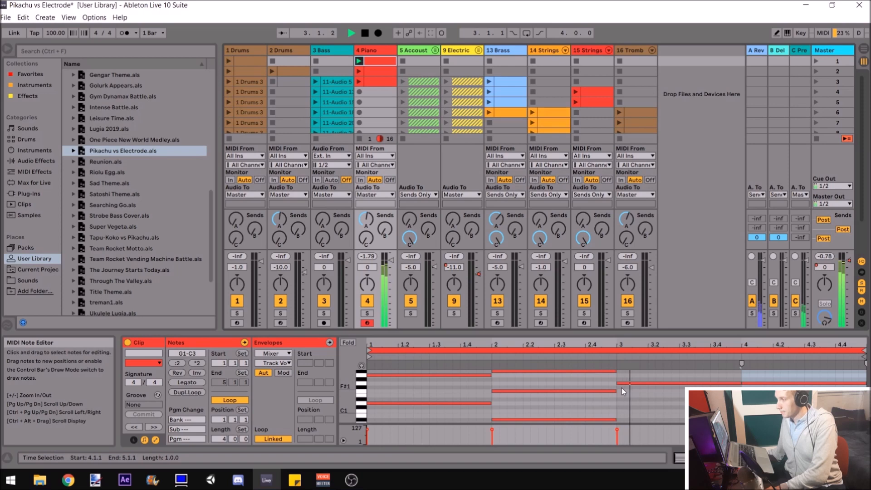
pyautogui.click(377, 69)
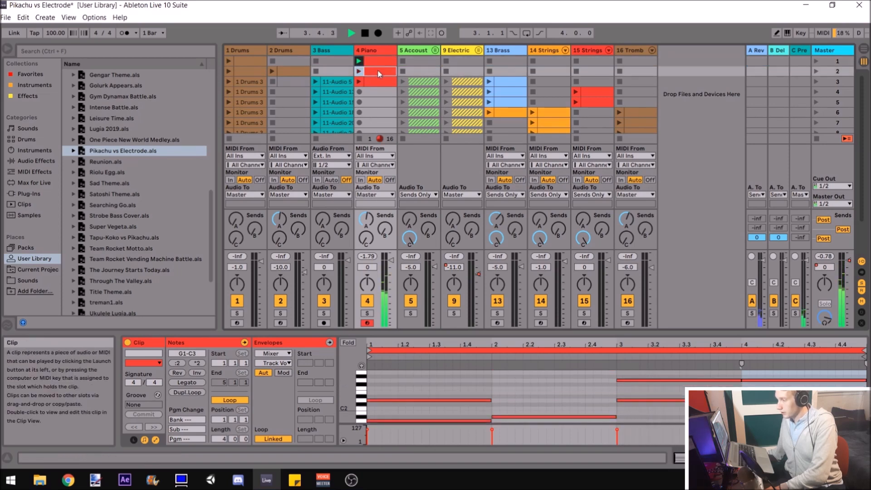
pyautogui.click(380, 82)
pyautogui.scroll(-2, 385, 109)
pyautogui.press('space')
pyautogui.scroll(2, 369, 94)
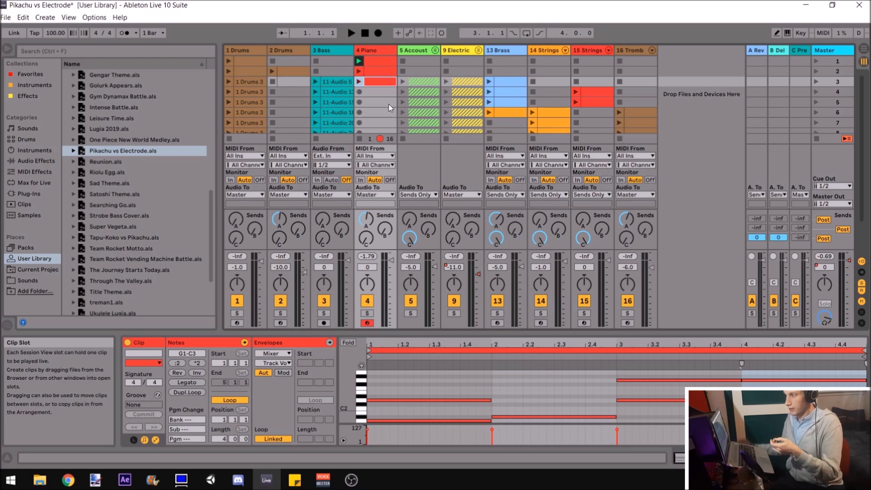
# Expand the acoustic group track and move the 5-Audio track ahead of the 4-Audio track inside it
pyautogui.click(413, 82)
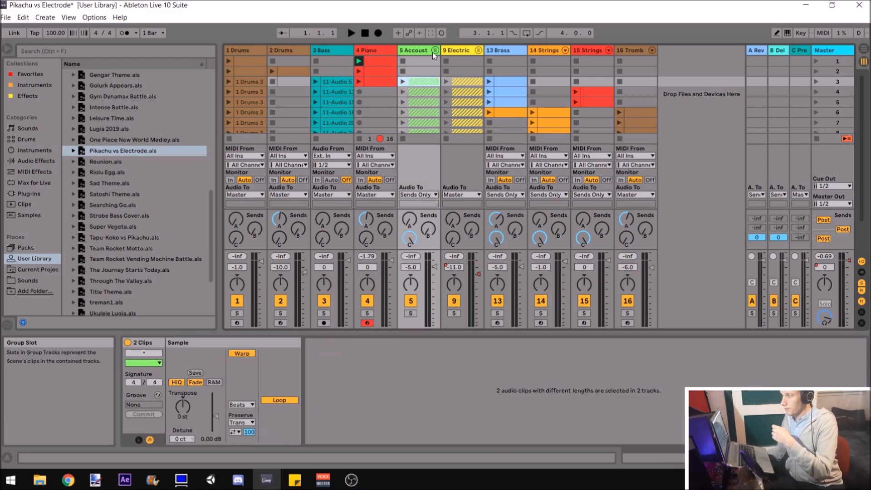
pyautogui.click(433, 50)
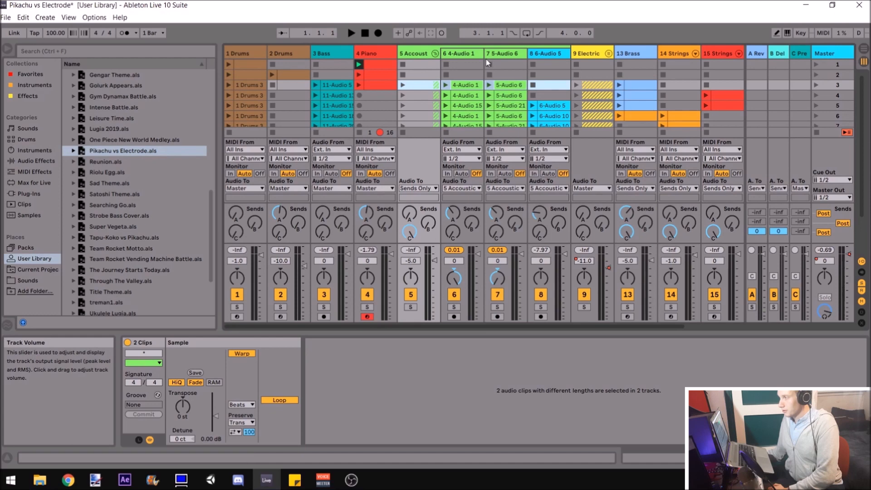
pyautogui.moveTo(500, 54); pyautogui.dragTo(443, 54)
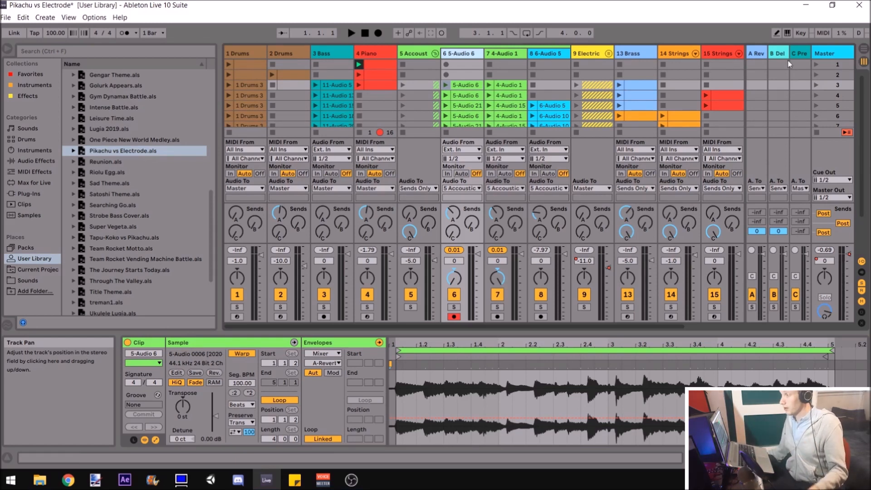
# Play the scene 3 acoustic clips 4-Audio 1 and 5-Audio 6, first alone and then layered, and stop playback
pyautogui.click(510, 87)
pyautogui.click(385, 63)
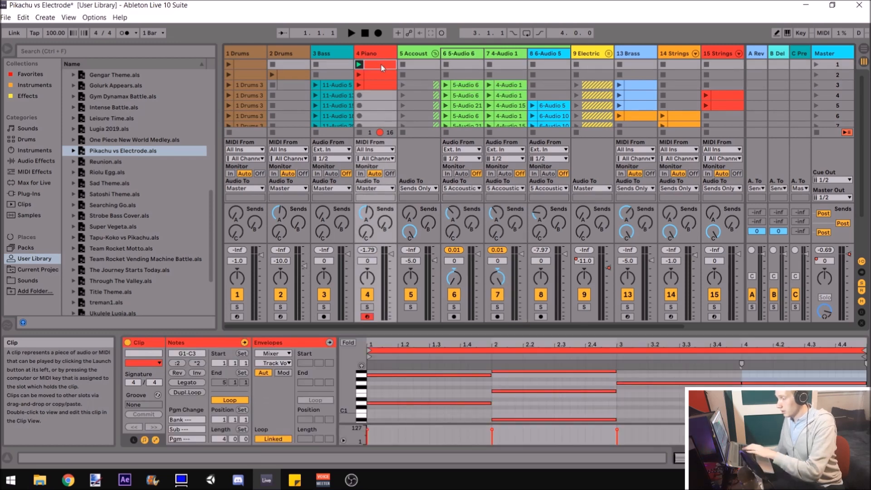
pyautogui.click(508, 85)
pyautogui.keyDown('shift'); pyautogui.click(469, 85); pyautogui.keyUp('shift')
pyautogui.click(491, 88)
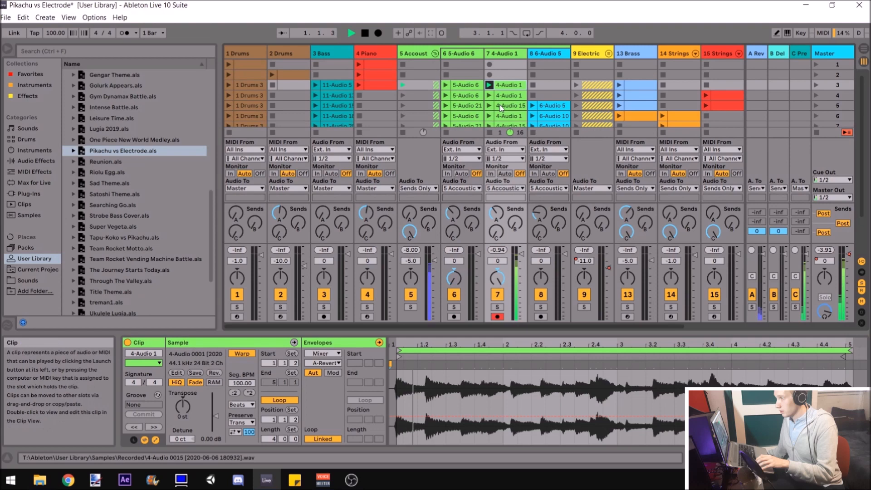
pyautogui.click(446, 86)
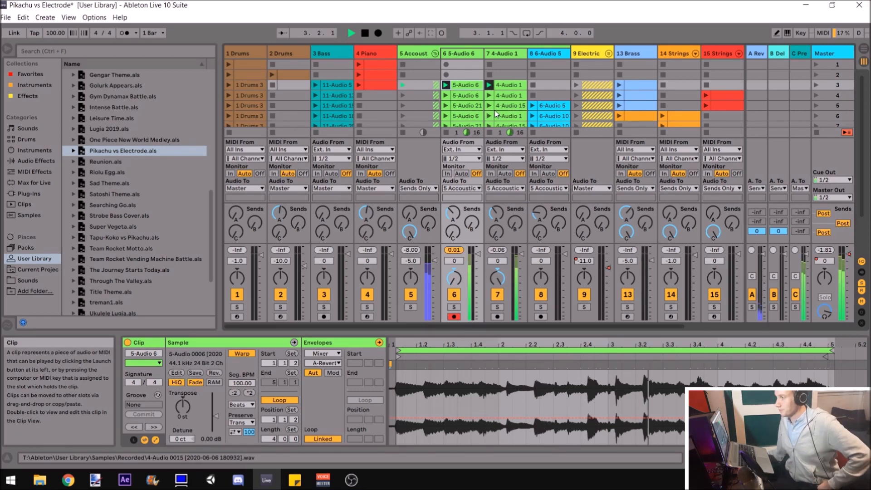
pyautogui.doubleClick(367, 34)
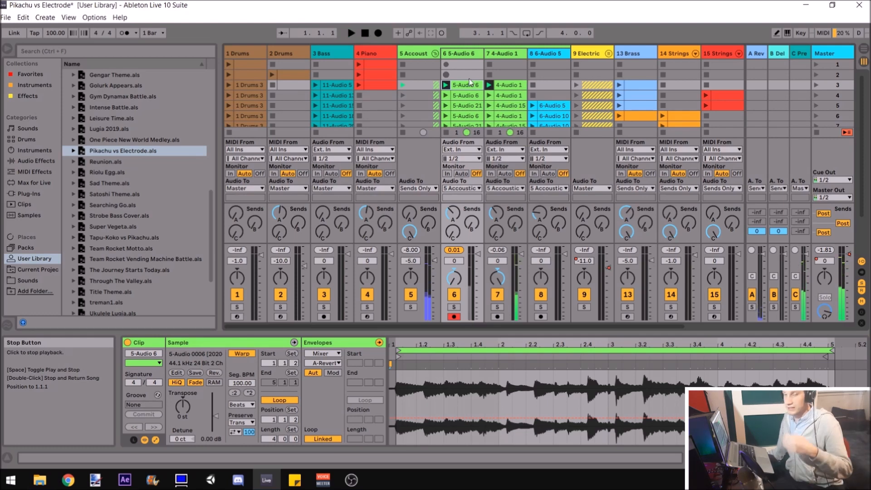
# Collapse the acoustic group track and select the Piano track
pyautogui.scroll(-1, 485, 89)
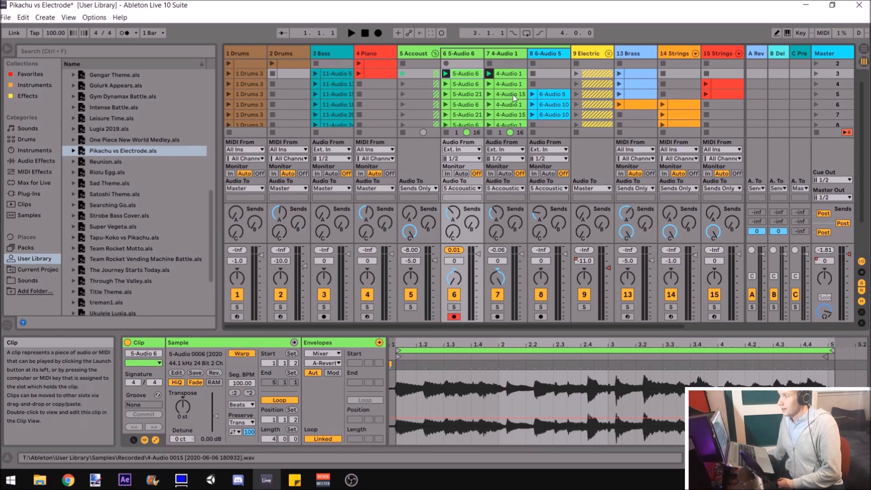
pyautogui.scroll(1, 463, 91)
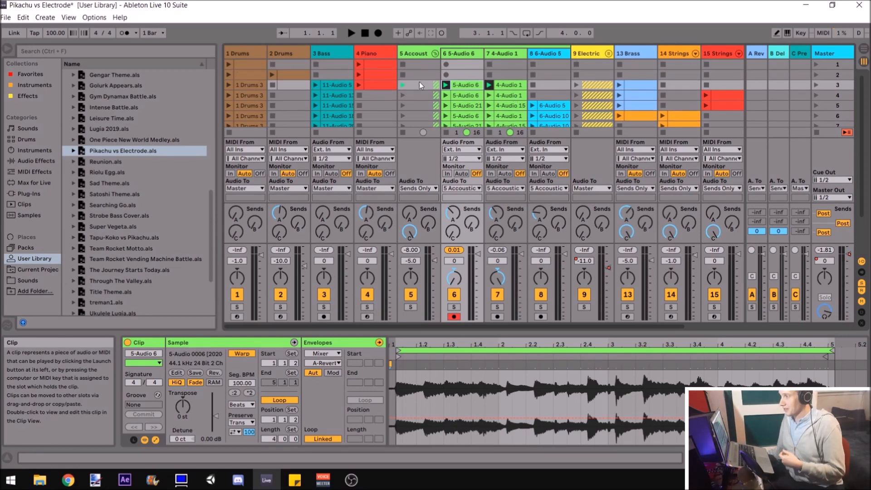
pyautogui.click(384, 53)
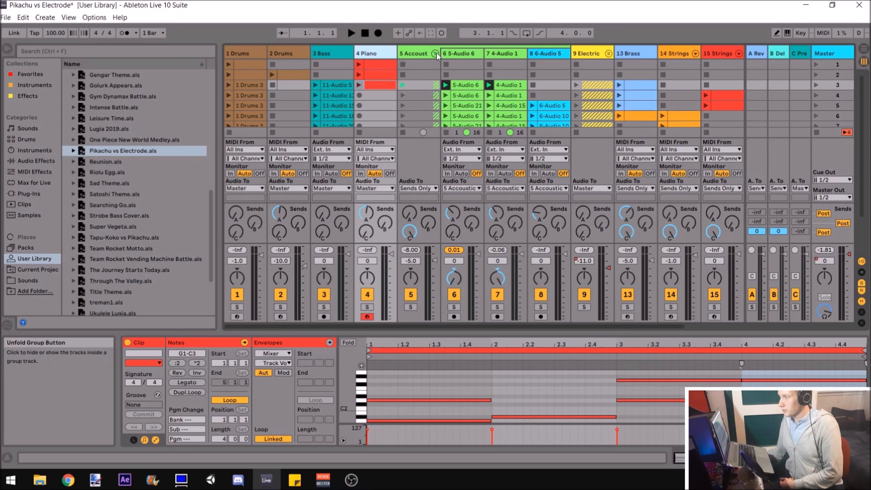
pyautogui.click(435, 53)
pyautogui.click(413, 51)
pyautogui.click(377, 50)
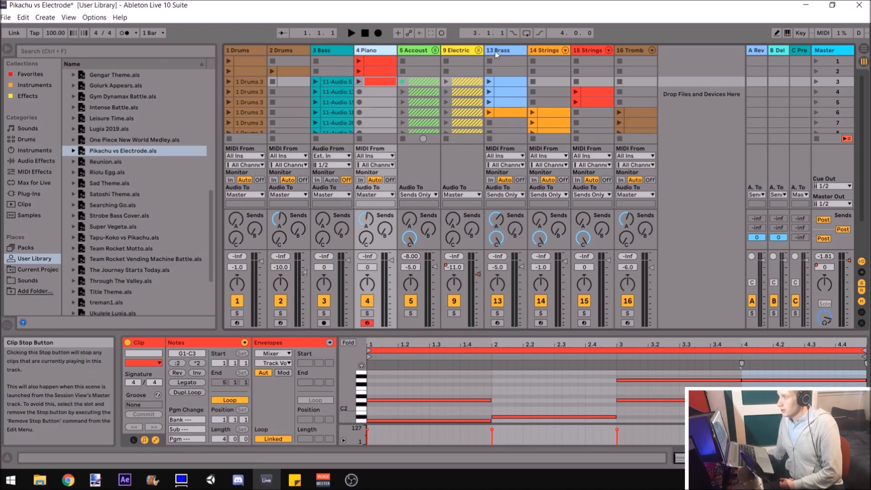
# Play the scene 3 clip of the first Drums track together with the acoustic guitars, and stop playback
pyautogui.click(257, 50)
pyautogui.click(287, 50)
pyautogui.click(260, 52)
pyautogui.click(228, 81)
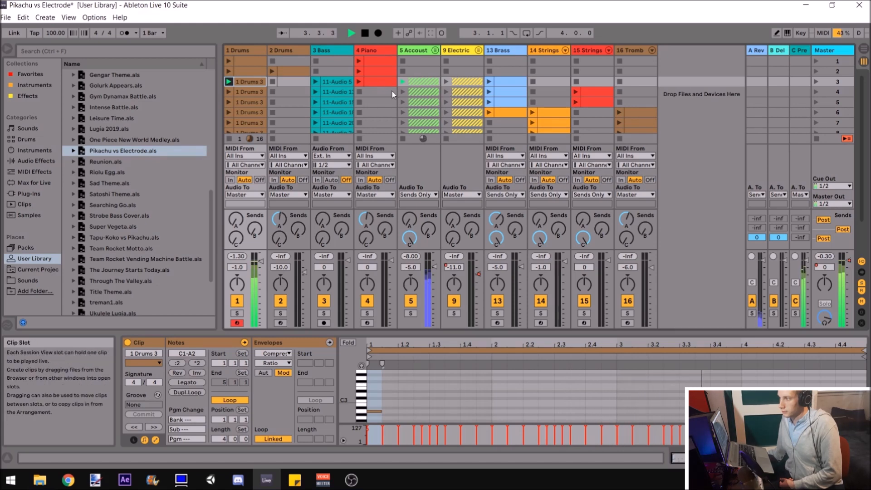
pyautogui.click(364, 32)
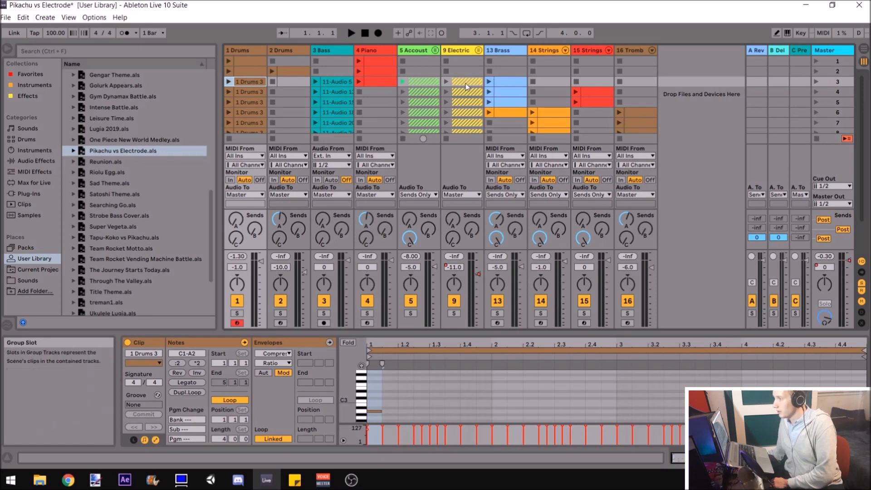
# Play the scene 3 Brass clip together with the acoustic guitars, and stop playback
pyautogui.click(489, 82)
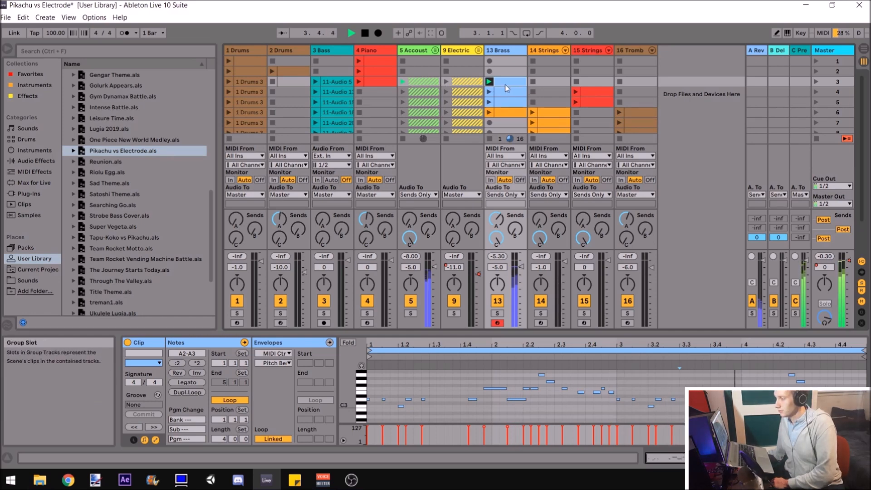
pyautogui.doubleClick(365, 33)
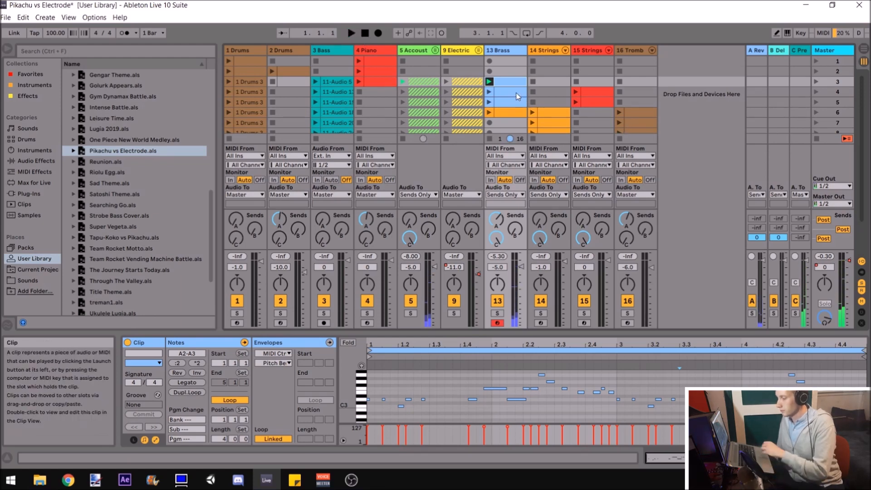
pyautogui.press('0')
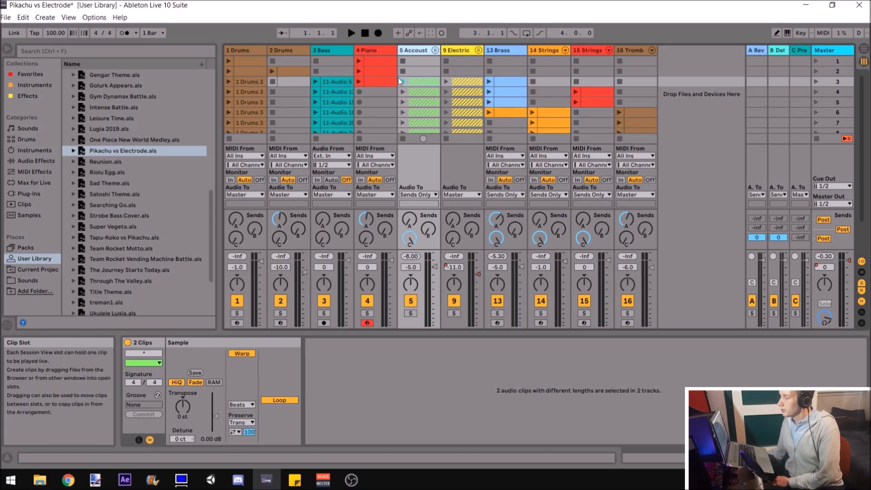
# Browse the Mallets sounds and preview presets such as African Bars, Balafon1 Hollow, Bell Delay and Bells3 Bright, then collapse the folder
pyautogui.click(35, 128)
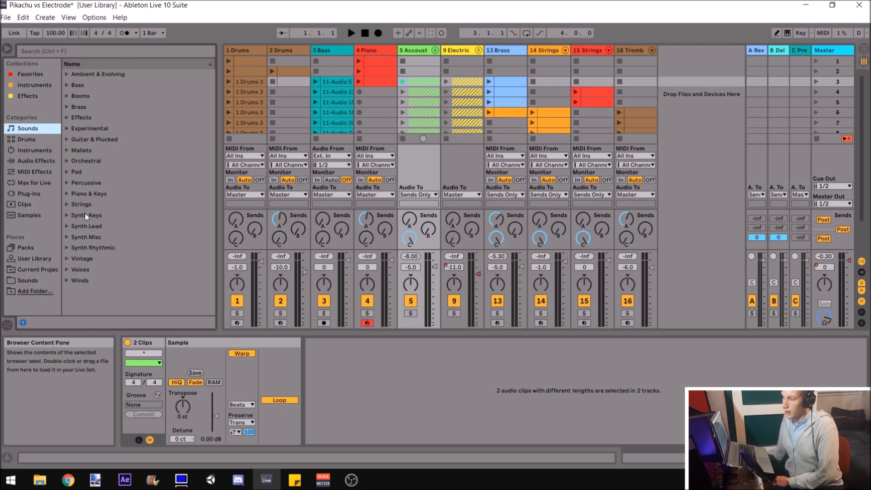
pyautogui.click(66, 150)
pyautogui.press('Down')
pyautogui.press('Down')
pyautogui.press('Down')
pyautogui.press('Down')
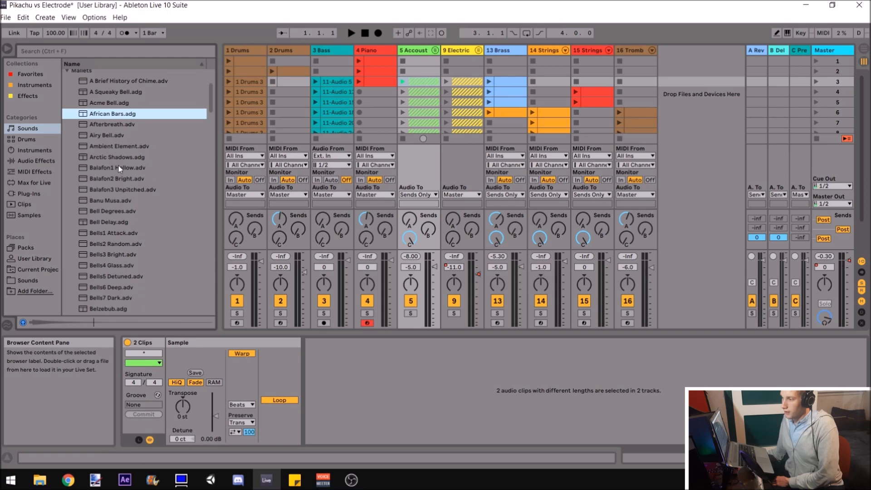
pyautogui.click(120, 168)
pyautogui.click(118, 221)
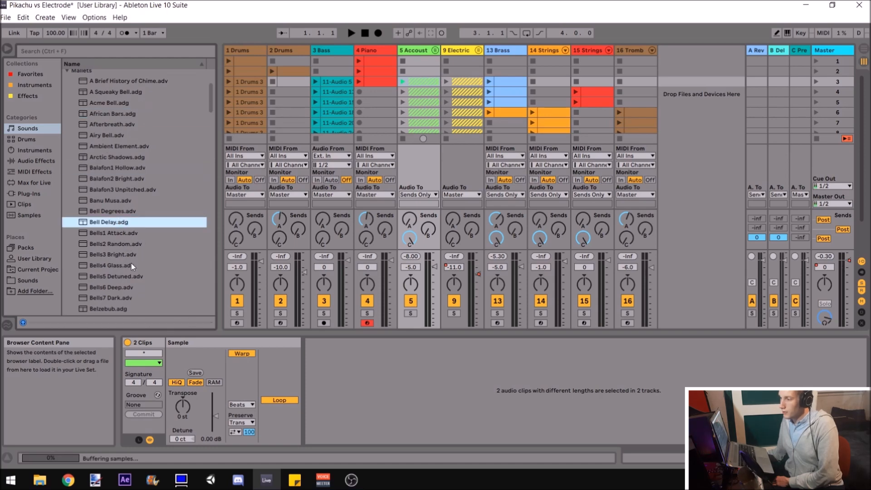
pyautogui.click(116, 256)
pyautogui.scroll(3, 67, 123)
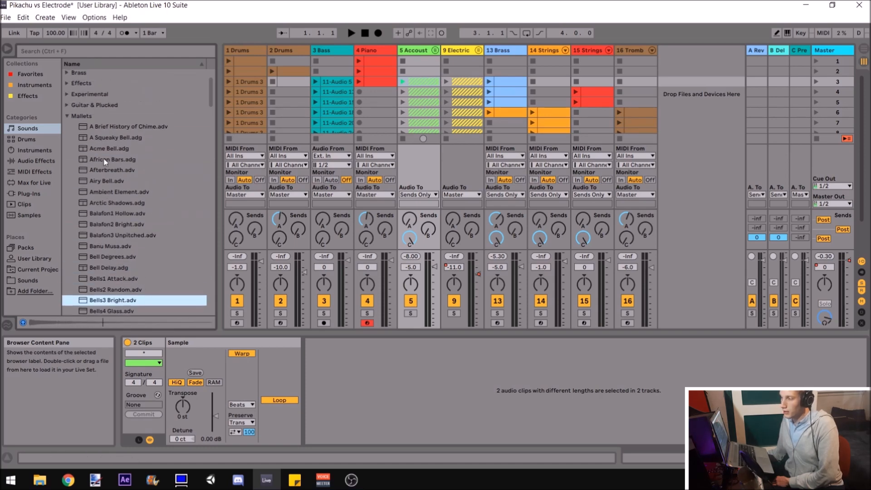
pyautogui.click(67, 117)
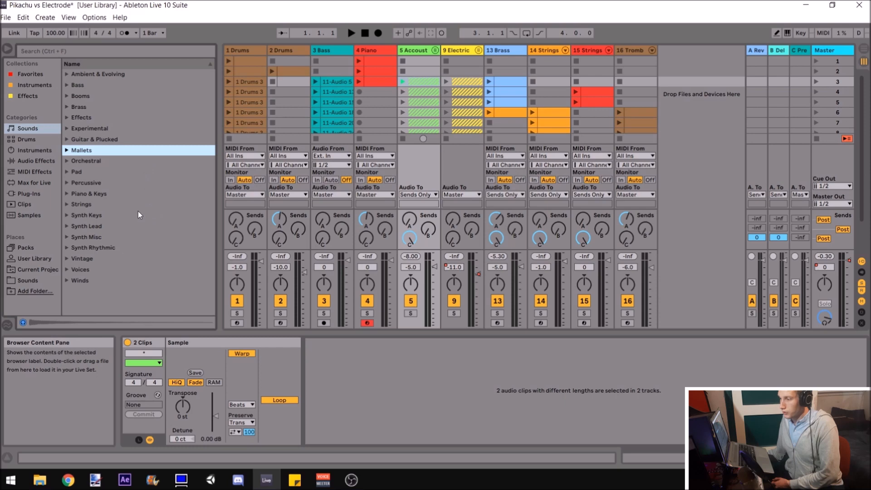
# Look through the Booms, Bass, Ambient & Evolving and Brass sound categories in the browser
pyautogui.click(90, 96)
pyautogui.click(93, 86)
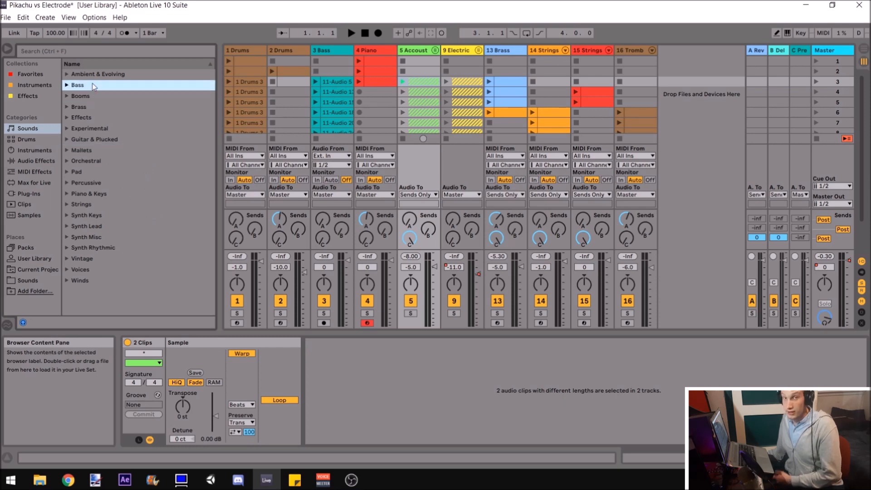
pyautogui.click(97, 75)
pyautogui.click(95, 108)
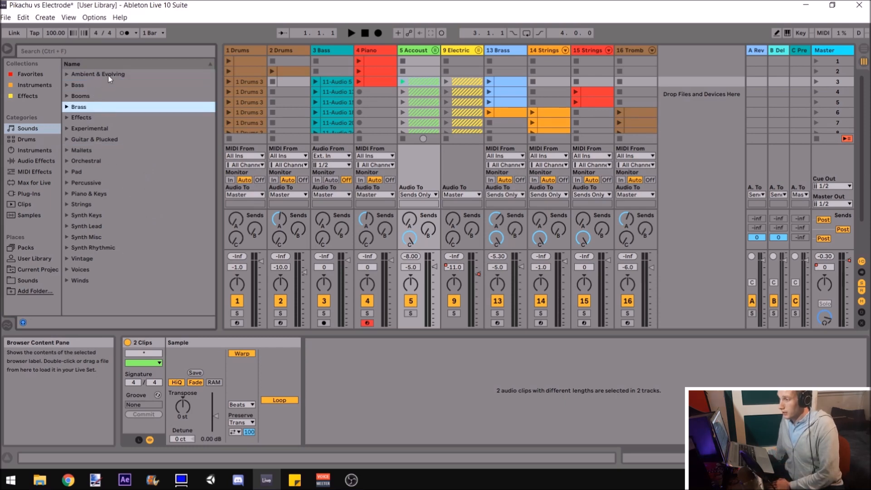
pyautogui.click(112, 75)
pyautogui.click(109, 96)
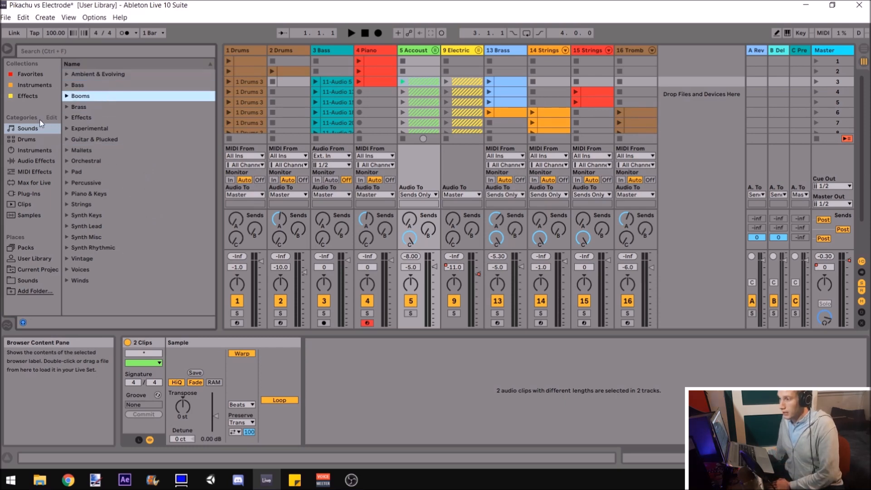
# View the browser's plug-ins, Favorites, Instruments and Effects collections, and select Kontakt among the instruments
pyautogui.click(29, 198)
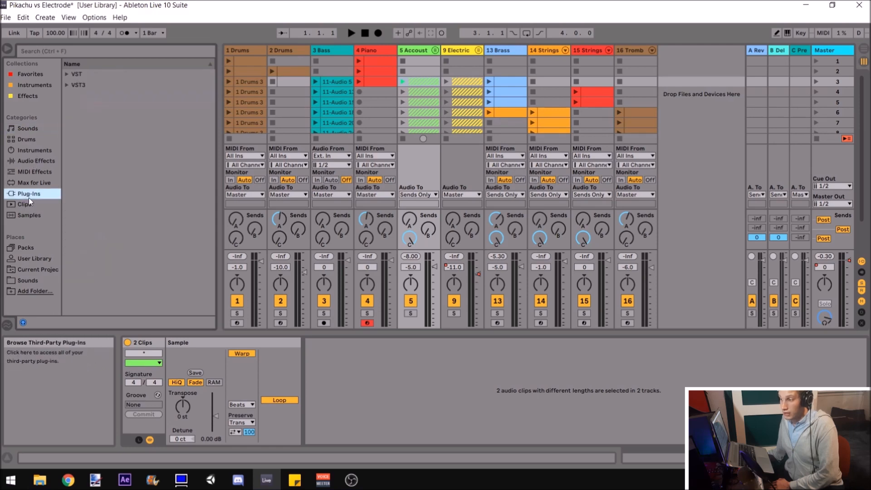
pyautogui.click(28, 74)
pyautogui.click(30, 85)
pyautogui.click(26, 96)
pyautogui.click(29, 85)
pyautogui.click(30, 96)
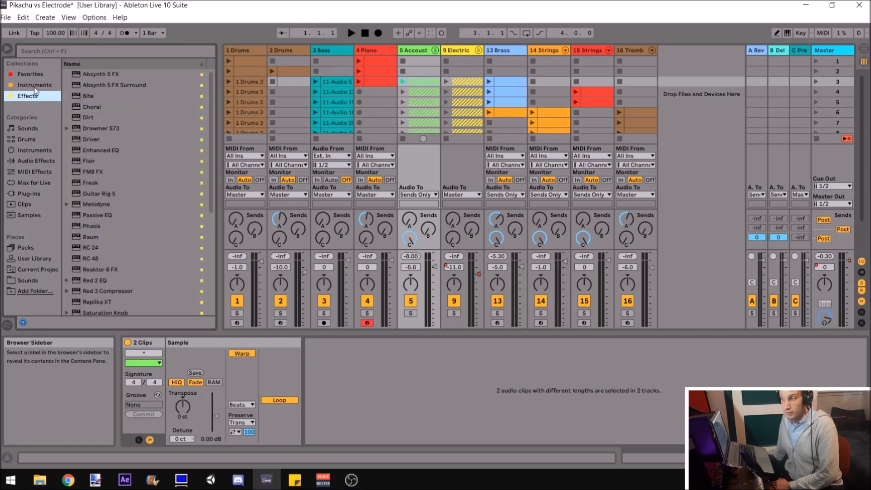
pyautogui.click(31, 86)
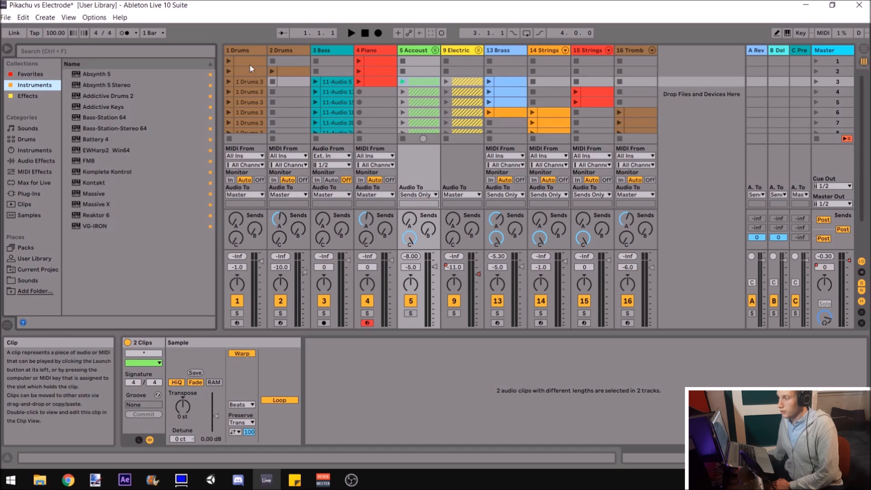
pyautogui.click(97, 183)
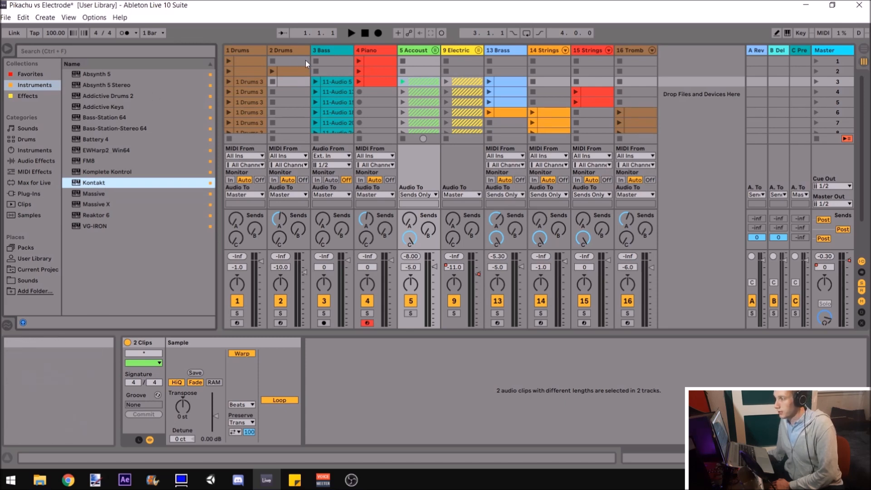
# Show the devices of the first Drums track and open its Kontakt window to view the Abbey Road Modern Drummer kit
pyautogui.click(240, 50)
pyautogui.doubleClick(240, 51)
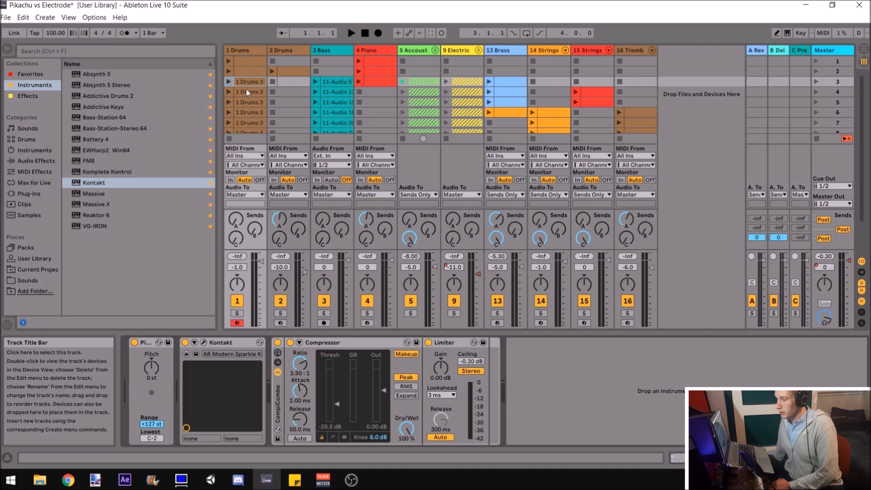
pyautogui.click(222, 343)
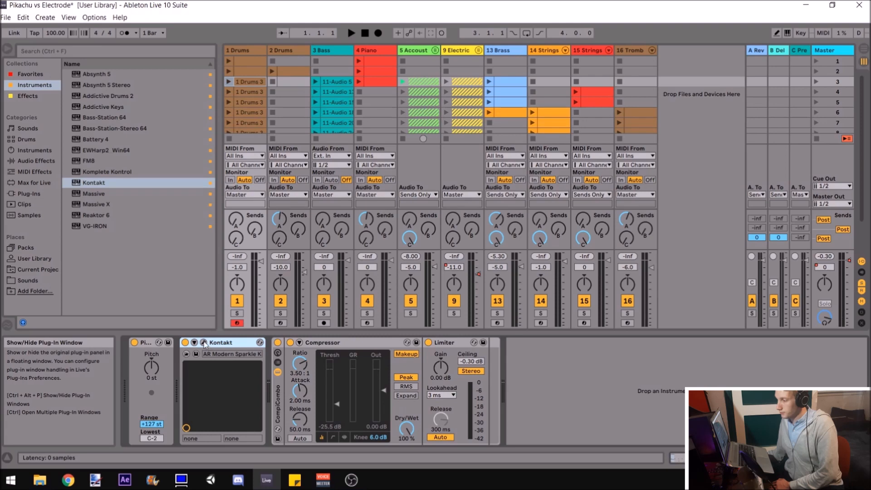
pyautogui.click(203, 342)
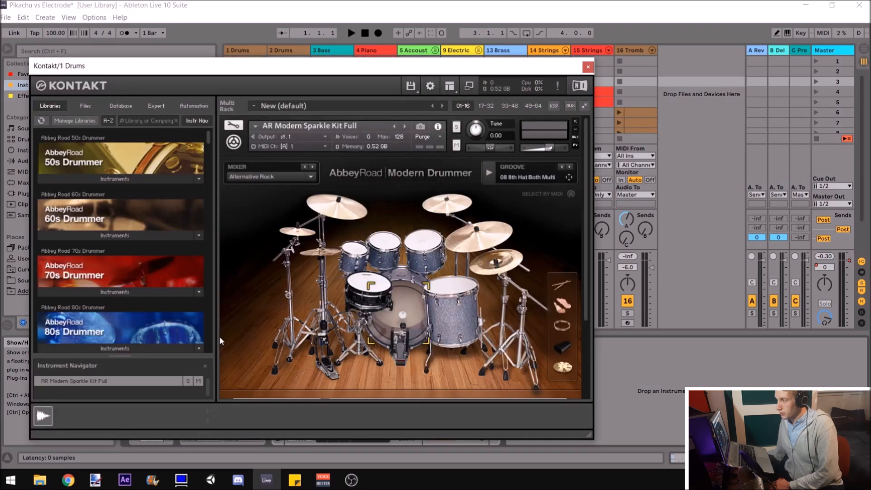
pyautogui.scroll(-1, 350, 314)
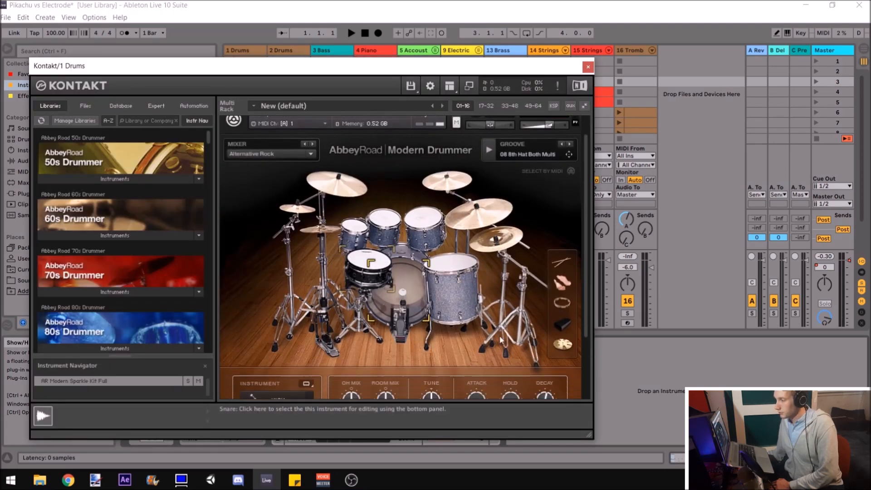
pyautogui.scroll(1, 382, 196)
# Move the Kontakt window aside and select the D1 note at beat 1.2 in the first Drums track's scene 3 clip
pyautogui.moveTo(254, 72); pyautogui.dragTo(411, 50)
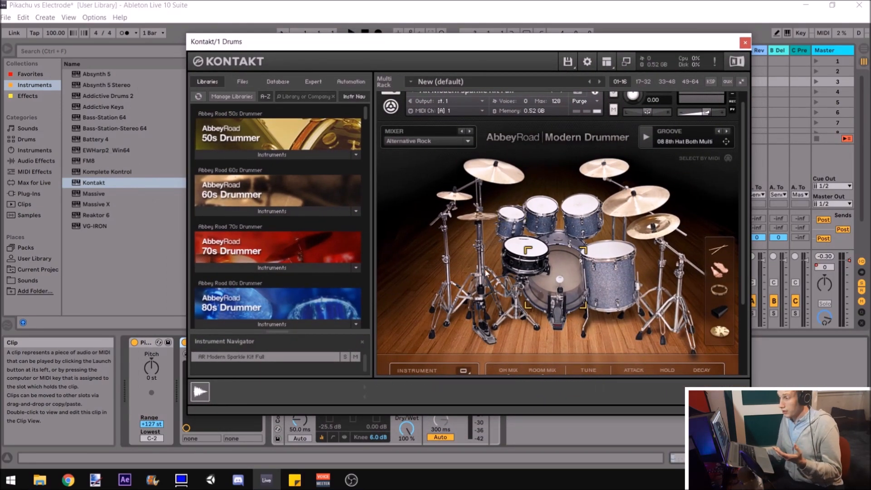
pyautogui.moveTo(233, 35); pyautogui.dragTo(643, 102)
pyautogui.scroll(-5, 428, 405)
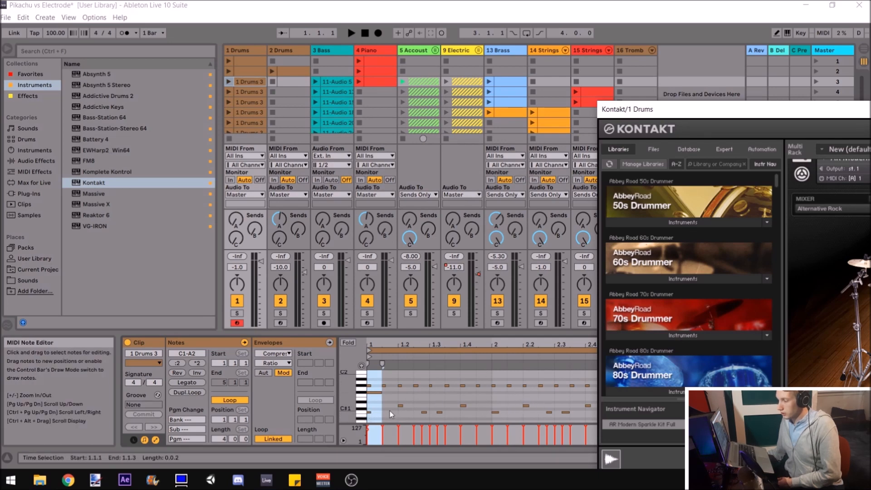
pyautogui.click(401, 406)
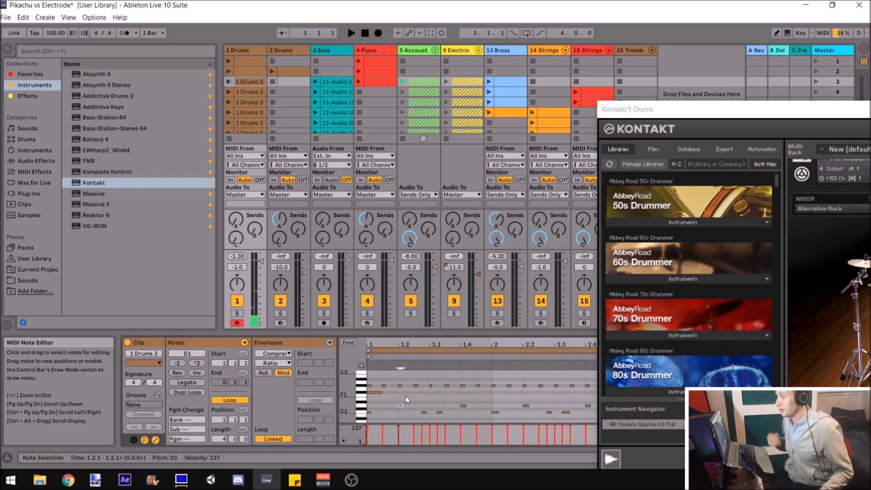
# Bring the Kontakt window back fully into view and place it below the Session View clip slots
pyautogui.moveTo(665, 113); pyautogui.dragTo(284, 75)
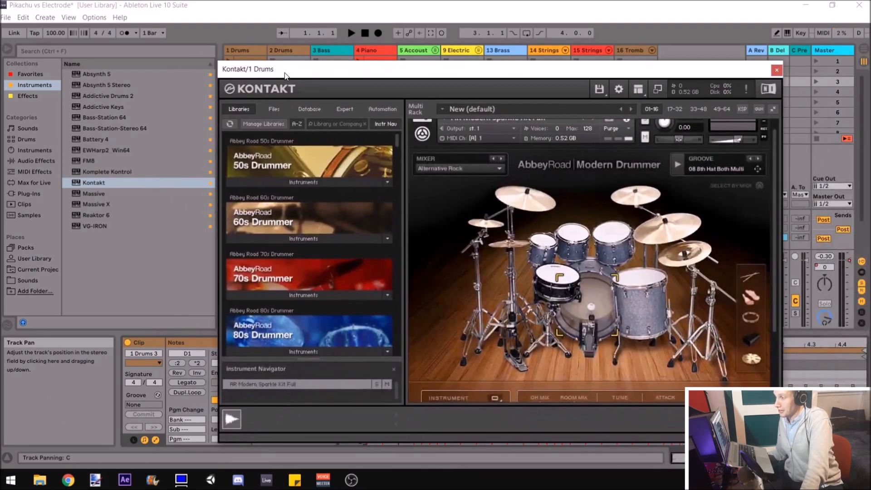
pyautogui.moveTo(286, 75); pyautogui.dragTo(220, 55)
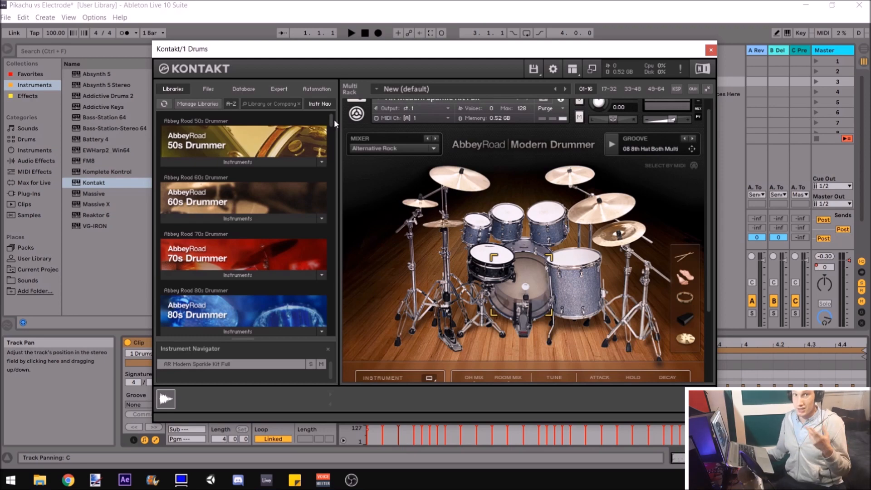
pyautogui.moveTo(355, 54); pyautogui.dragTo(374, 106)
pyautogui.moveTo(433, 104); pyautogui.dragTo(390, 239)
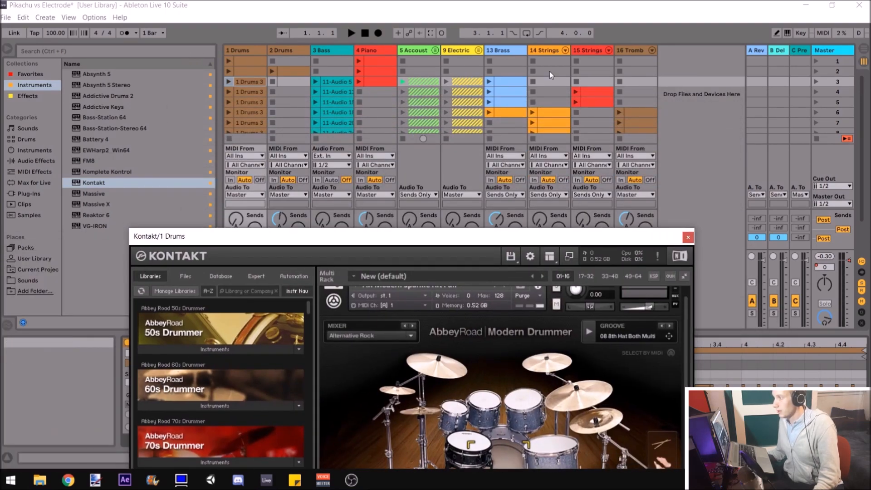
# Launch the Electric group's scene 3 clips, put the Kontakt window away and listen to the Electric group soloed before stopping playback
pyautogui.click(447, 81)
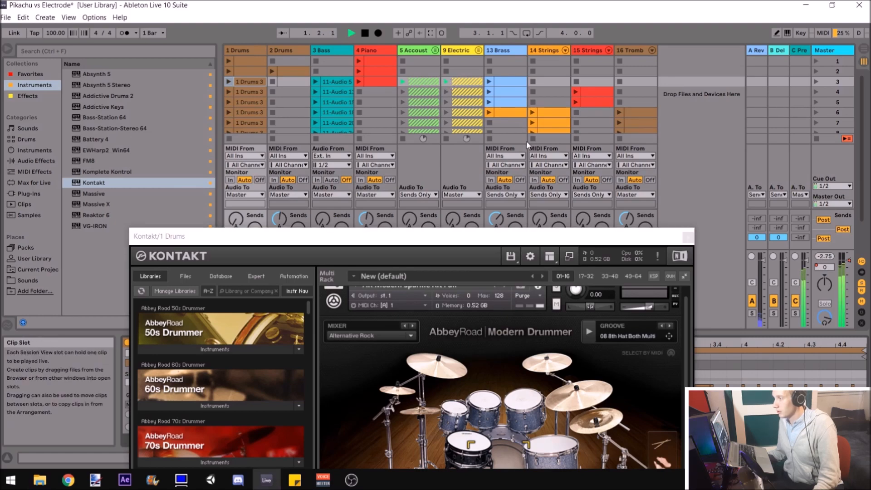
pyautogui.moveTo(486, 235); pyautogui.dragTo(550, 76)
pyautogui.click(752, 77)
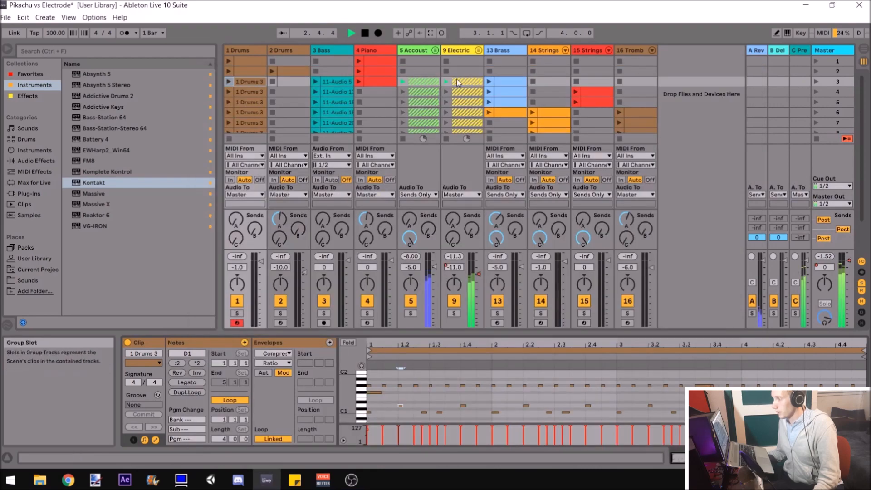
pyautogui.click(450, 314)
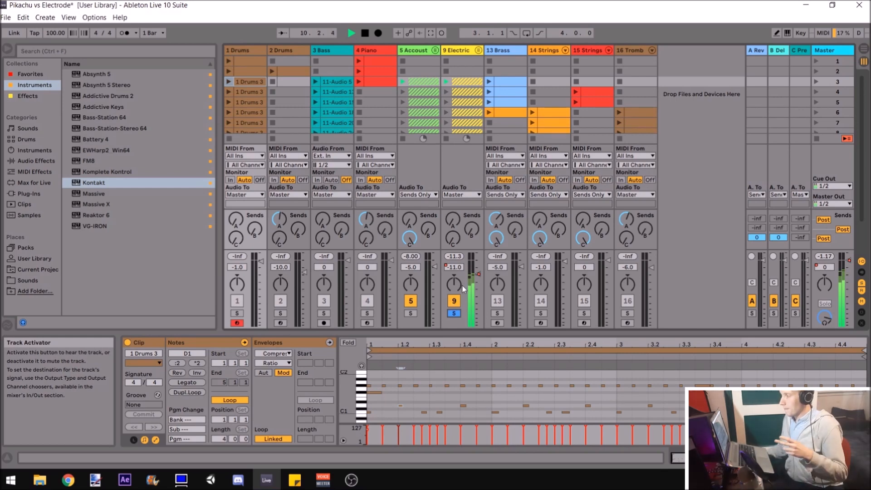
pyautogui.click(365, 34)
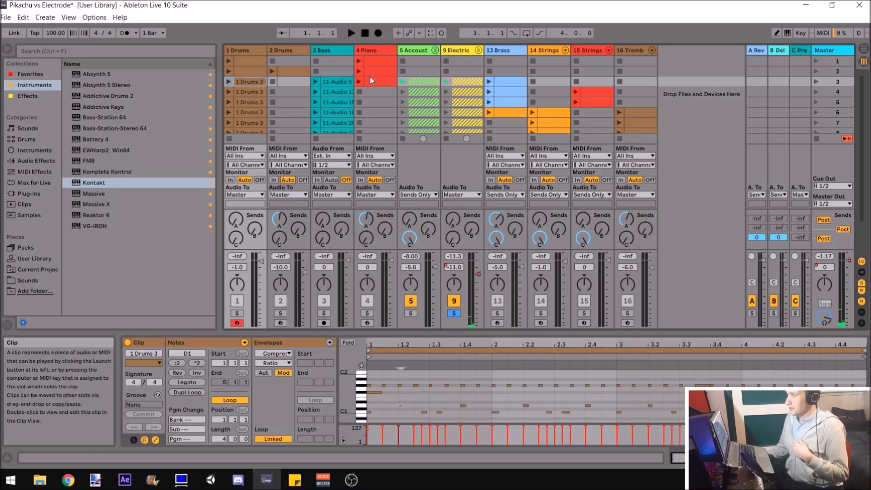
pyautogui.scroll(-2, 483, 93)
pyautogui.scroll(2, 484, 94)
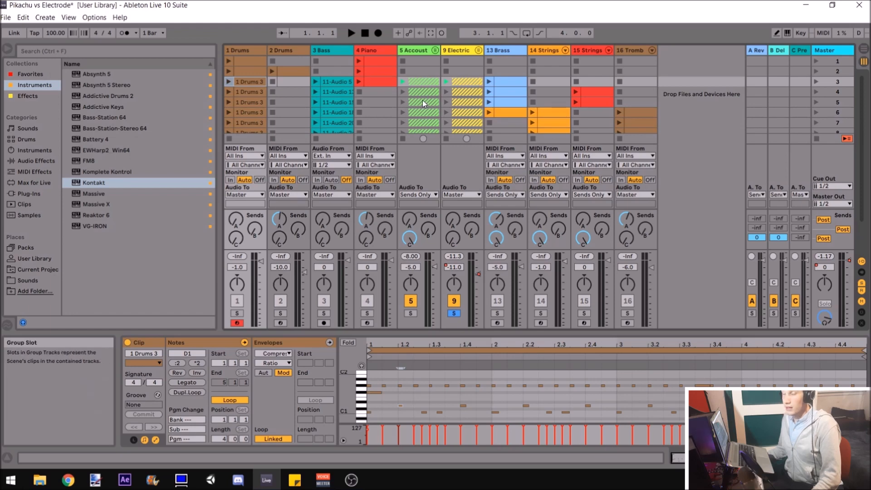
# Play scene 1, take the Electric group out of solo, and continue with scene 2 before stopping playback
pyautogui.click(815, 63)
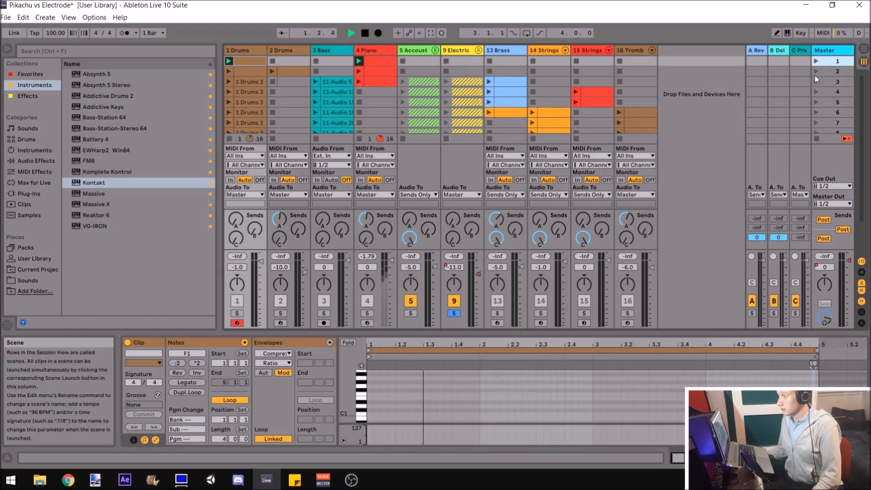
pyautogui.click(454, 313)
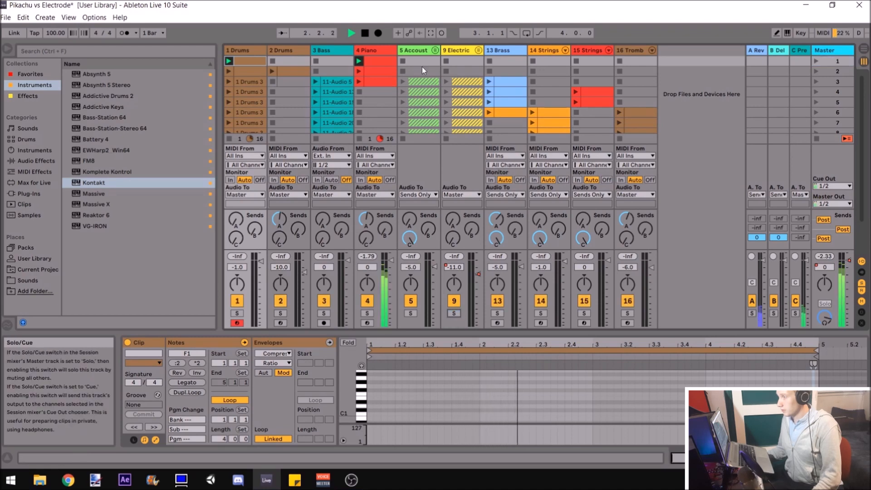
pyautogui.click(817, 71)
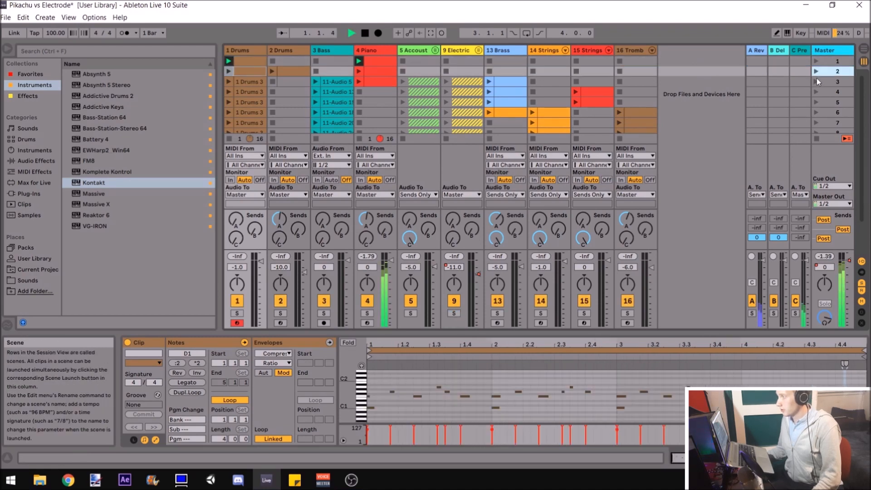
pyautogui.click(365, 34)
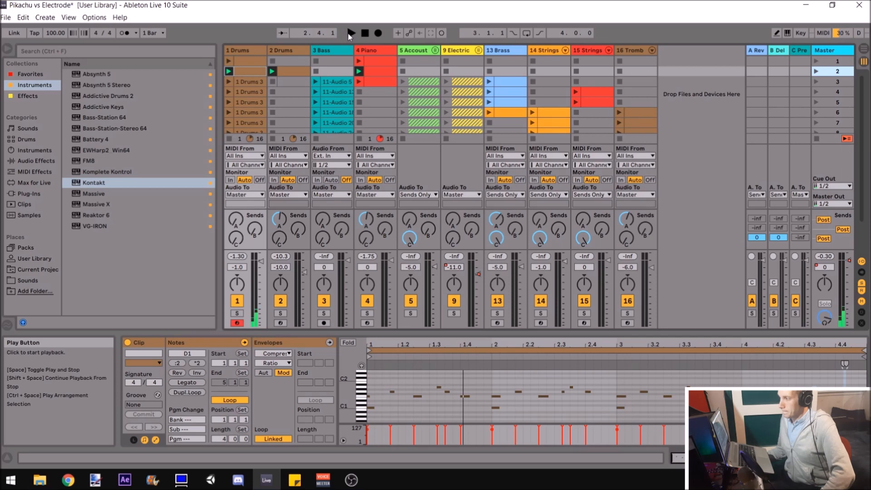
# Restart scene 2 and listen to the first Drums track and the second Drums track soloed in turn
pyautogui.press('space')
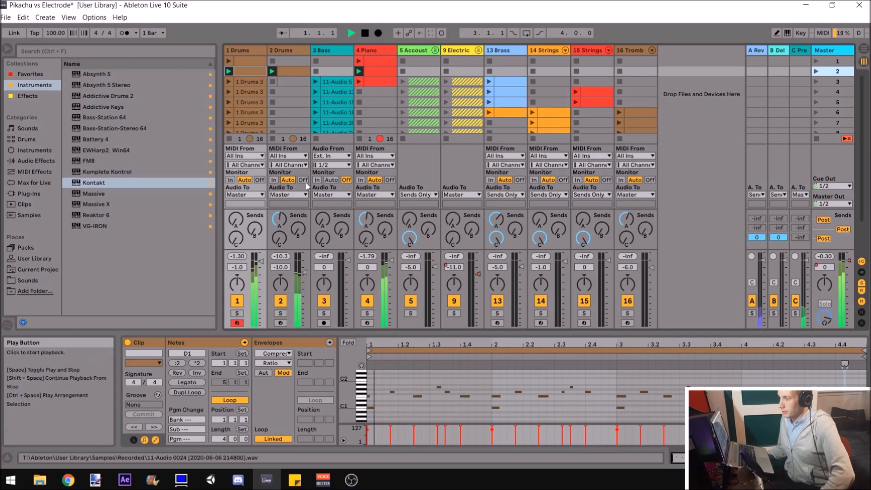
pyautogui.click(235, 313)
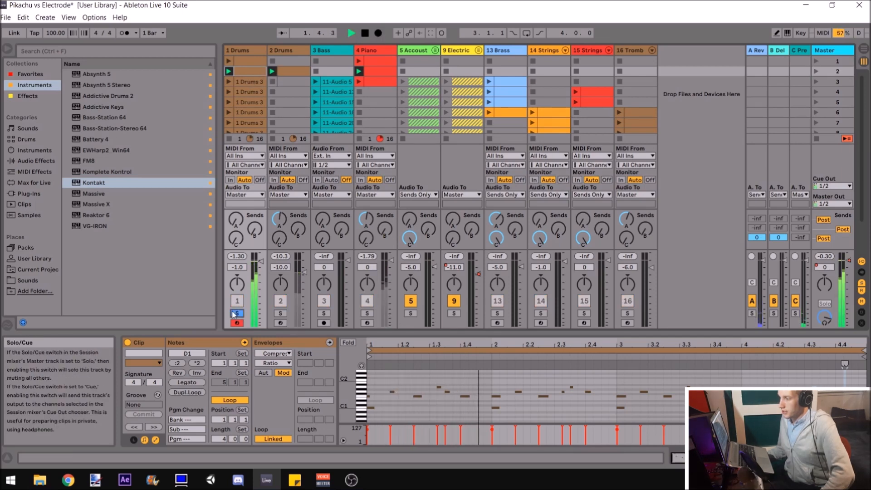
pyautogui.click(280, 313)
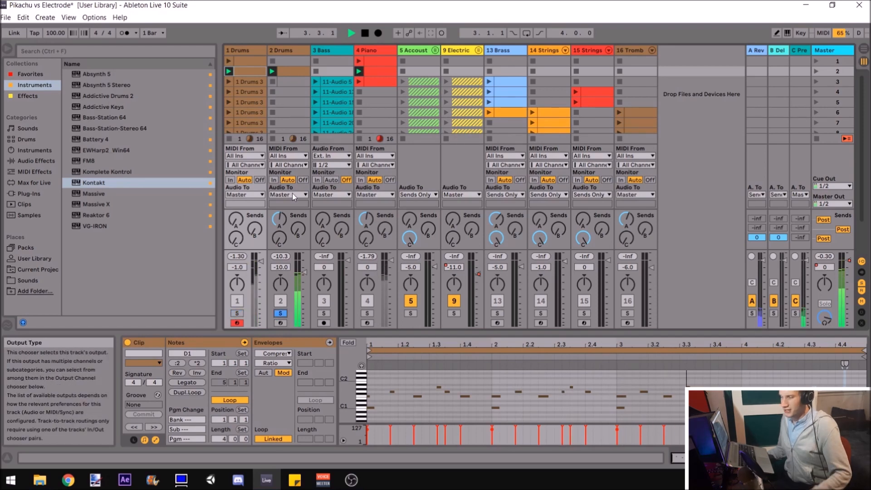
# View the second Drums track's scene 2 clip and its device chain, stopping playback in between
pyautogui.click(286, 70)
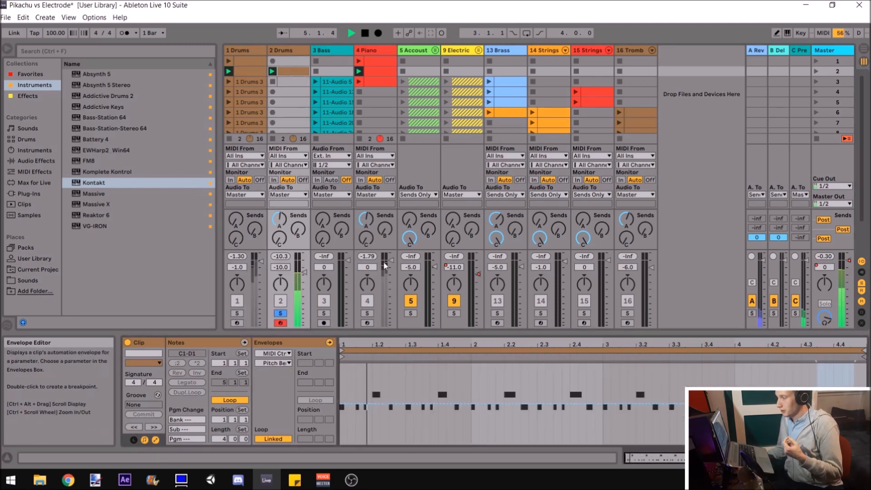
pyautogui.click(281, 49)
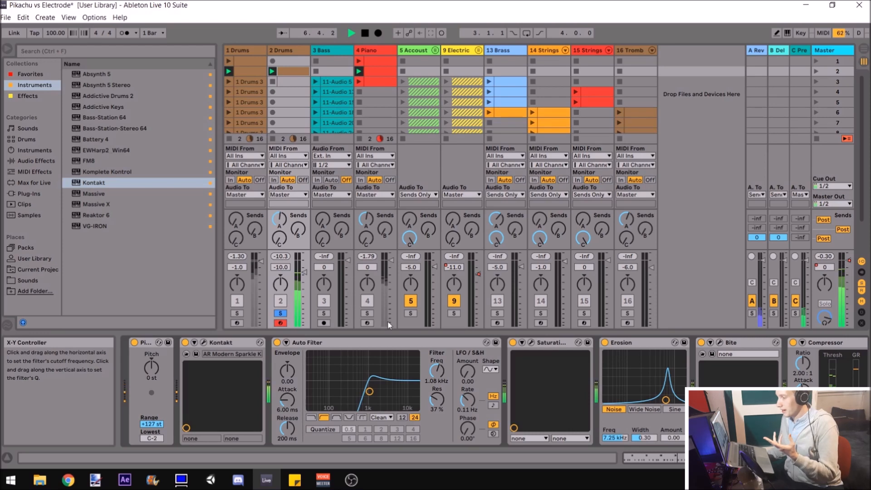
pyautogui.click(364, 33)
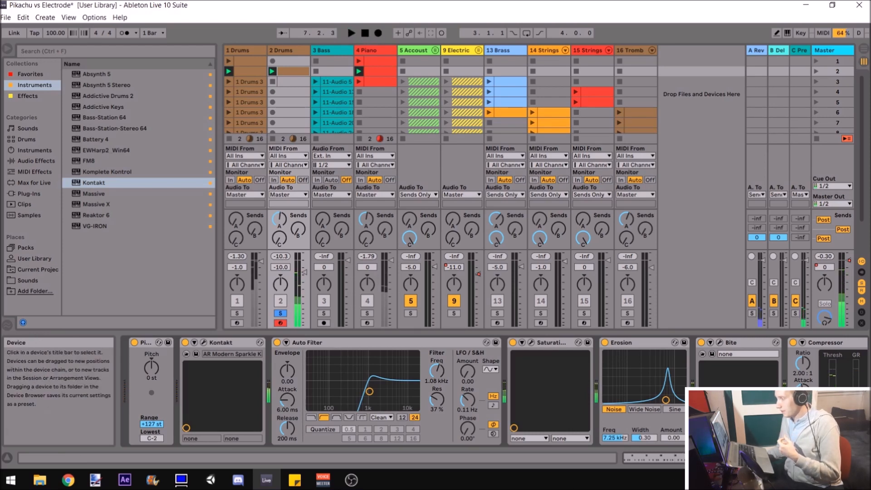
pyautogui.click(717, 458)
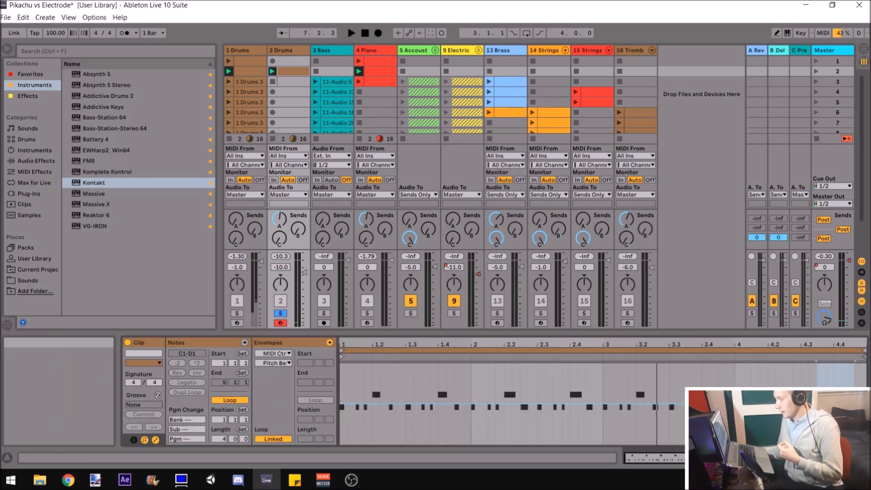
pyautogui.click(771, 457)
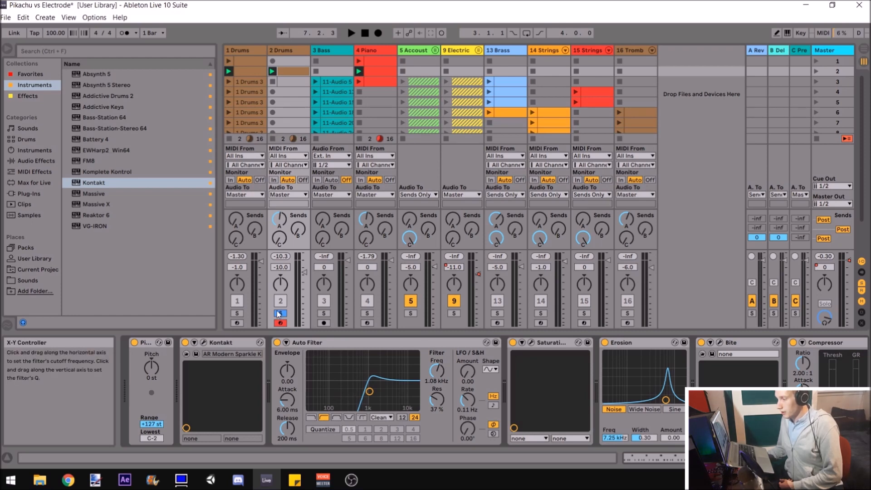
# Compare the second Drums track with its Auto Filter off and on during playback, and hear it unsoloed with the other tracks
pyautogui.press('space')
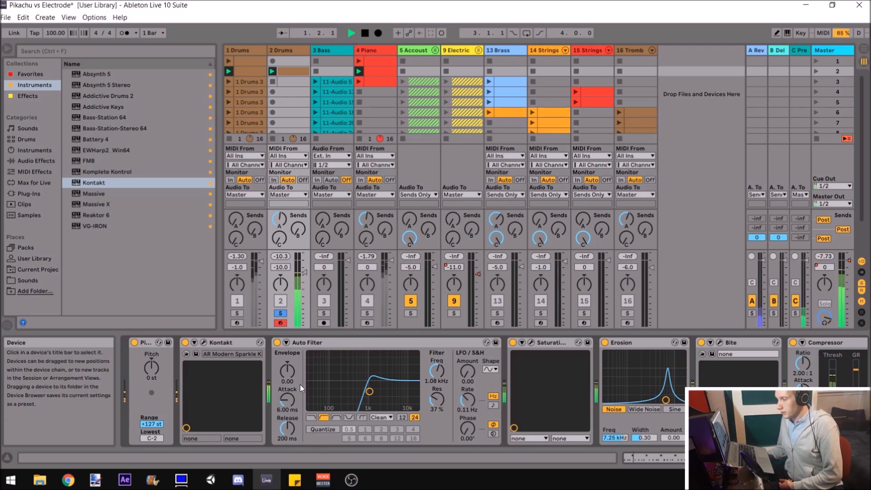
pyautogui.click(277, 343)
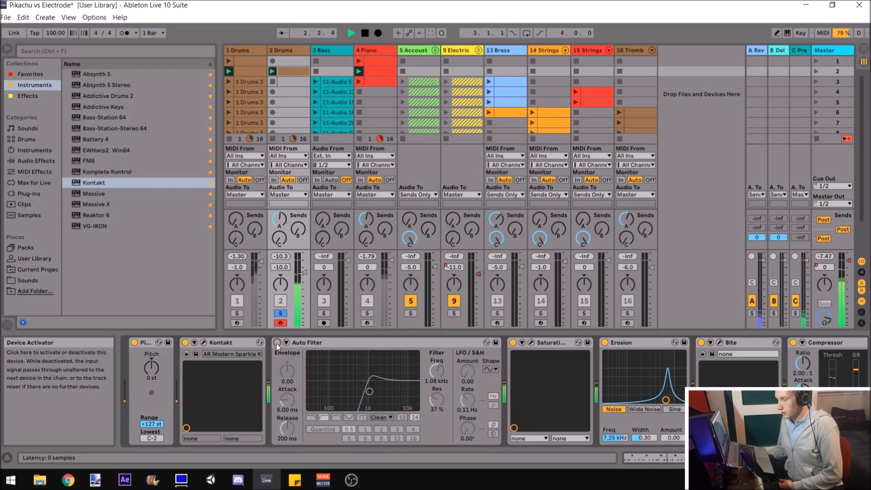
pyautogui.click(277, 343)
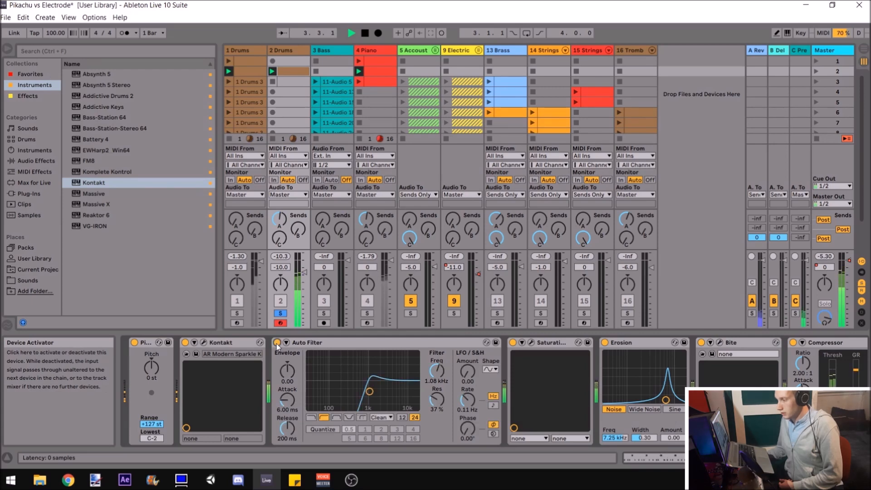
pyautogui.click(281, 313)
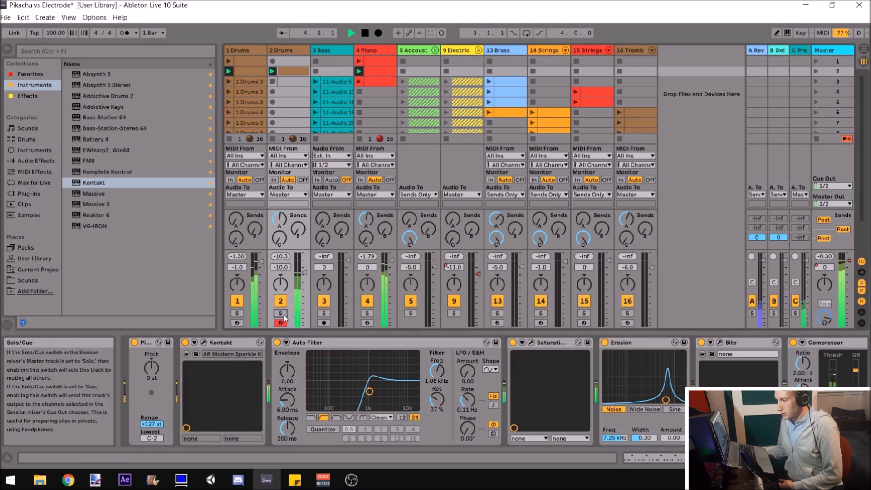
pyautogui.doubleClick(364, 33)
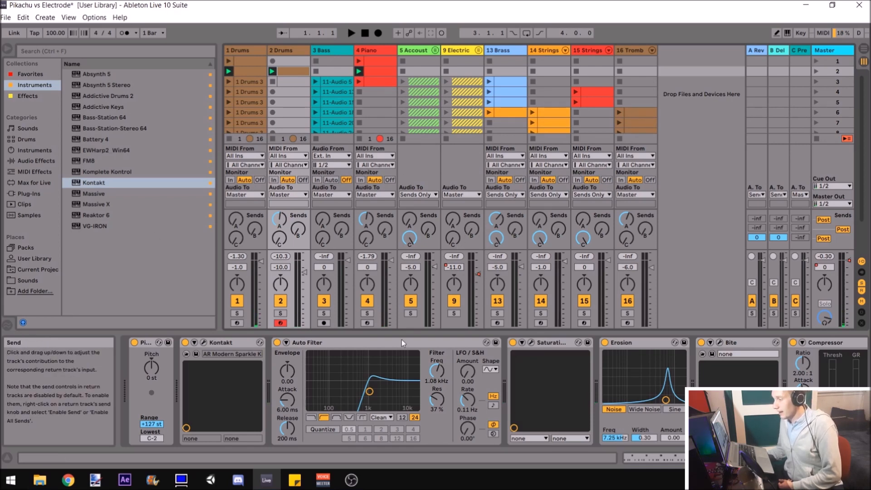
pyautogui.moveTo(721, 458)
pyautogui.mouseDown()
pyautogui.moveTo(753, 458)
pyautogui.moveTo(721, 458)
pyautogui.mouseUp()
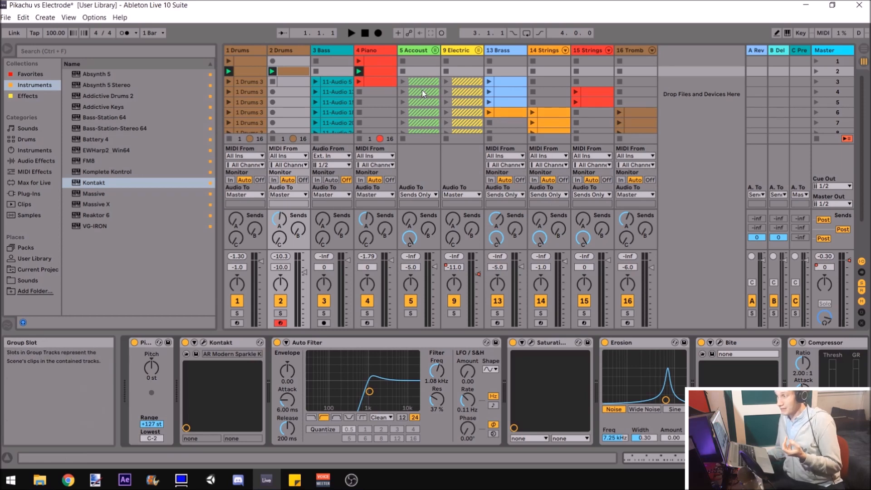
# Launch scenes 3, 4 and 9 in succession to hear how the layers change
pyautogui.click(815, 83)
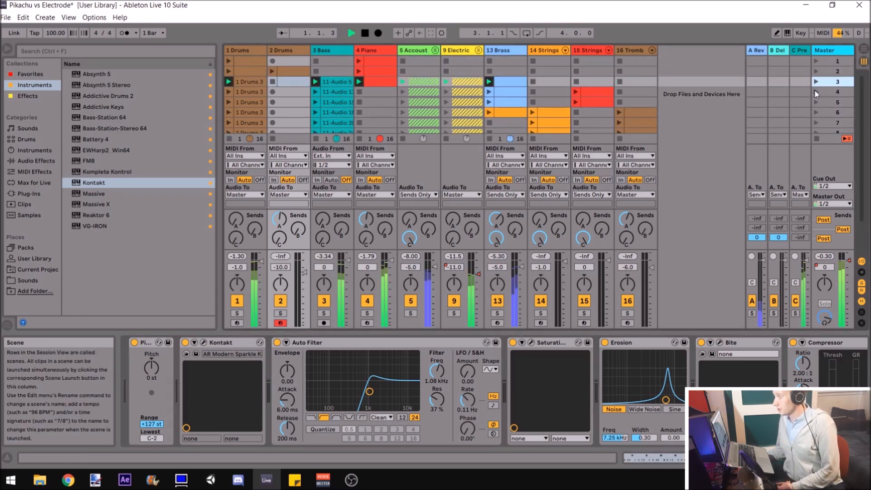
pyautogui.click(814, 91)
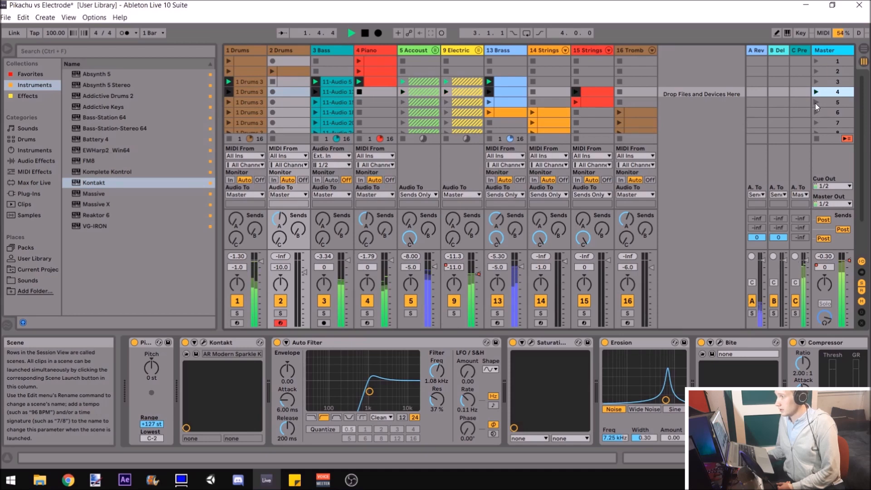
pyautogui.scroll(-3, 815, 109)
pyautogui.click(815, 109)
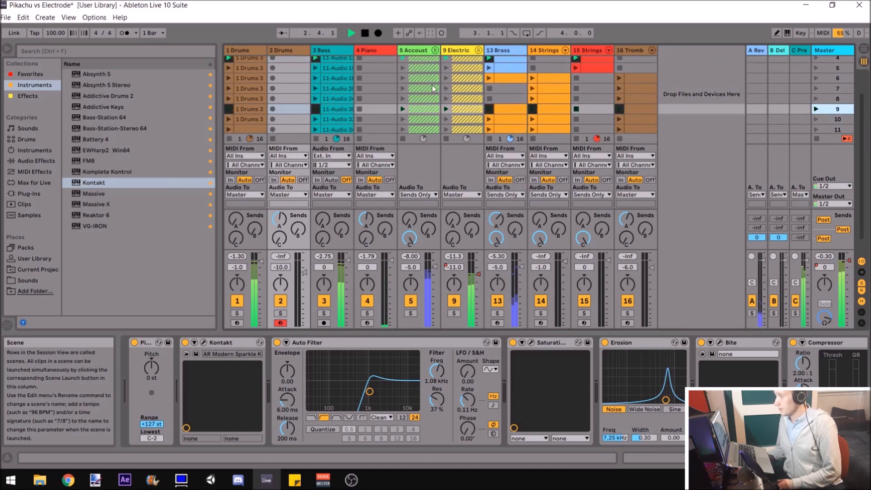
pyautogui.scroll(-2, 774, 117)
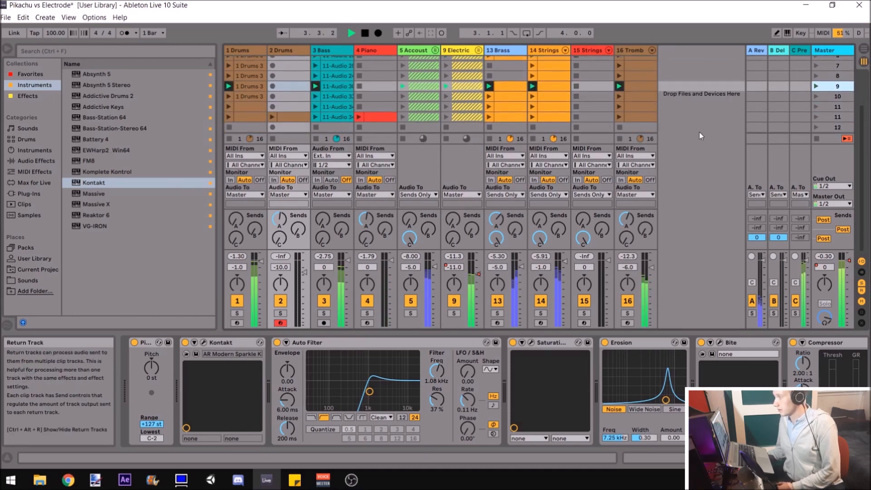
# Listen to the 14 Strings, 13 Brass and 16 Tromb tracks soloed one after another in scene 9
pyautogui.click(541, 314)
pyautogui.click(497, 313)
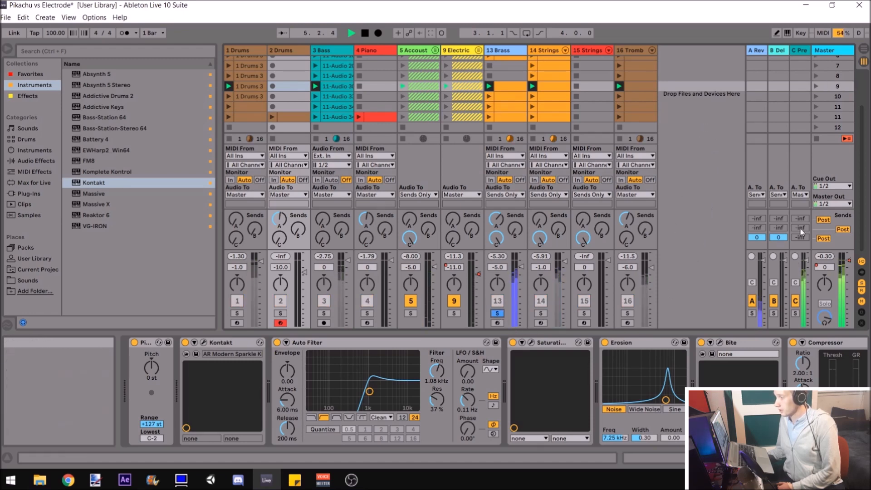
pyautogui.click(629, 313)
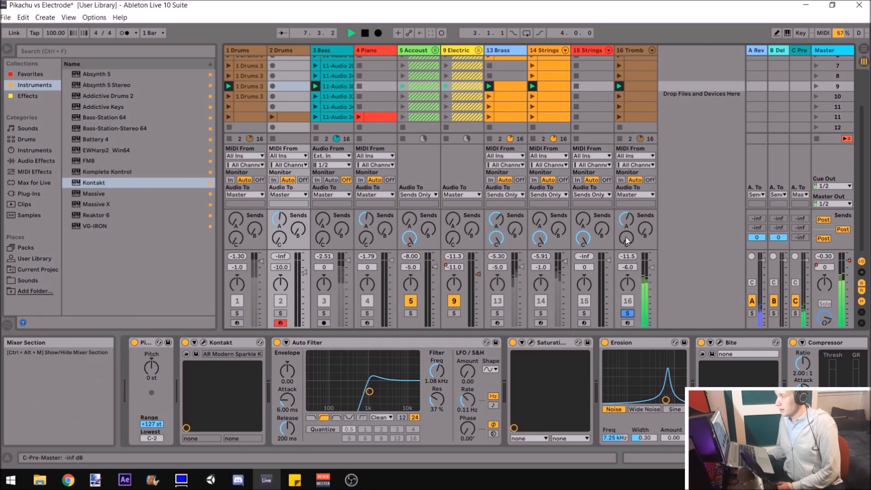
# Take the Tromb track out of solo and play scene 10 with all tracks before stopping playback
pyautogui.click(627, 313)
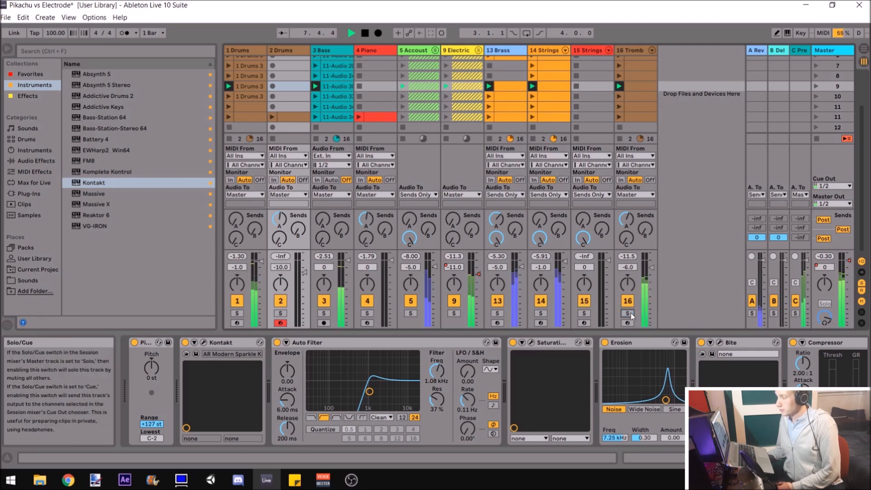
pyautogui.click(815, 97)
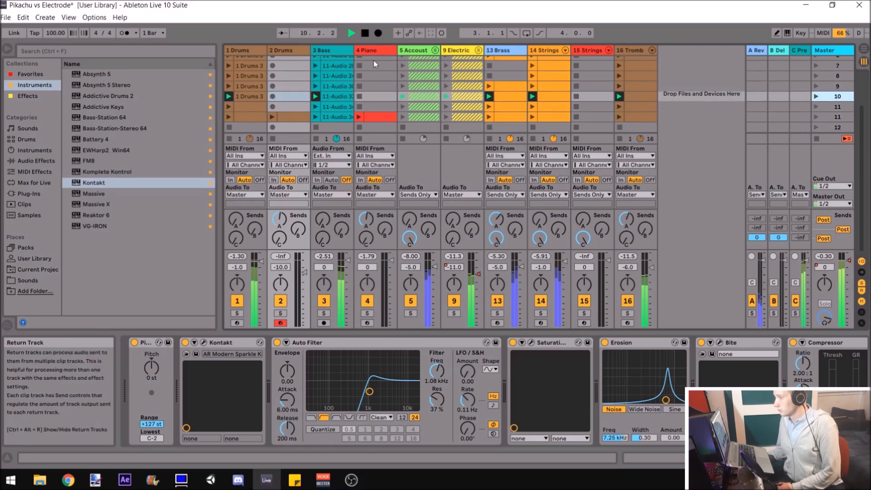
pyautogui.click(365, 33)
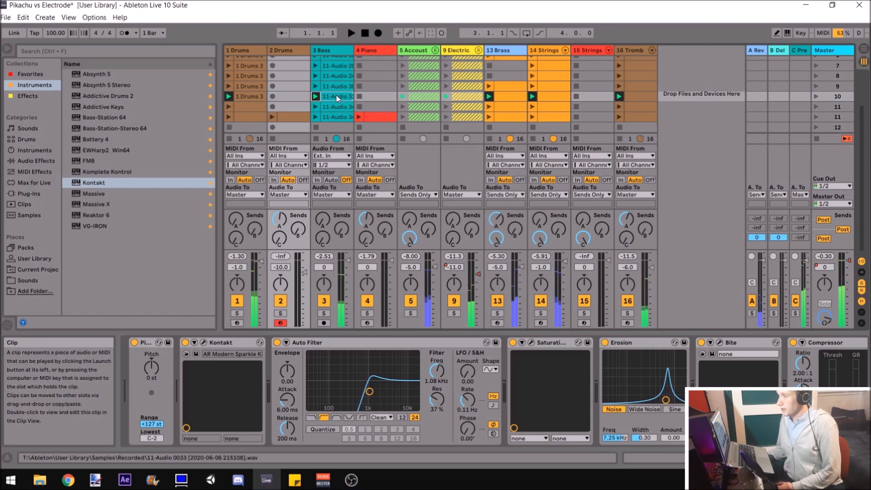
# Select the Bass track's scene 10 clip and the Acoustic group's scene 10 slot to view their device chains
pyautogui.click(337, 98)
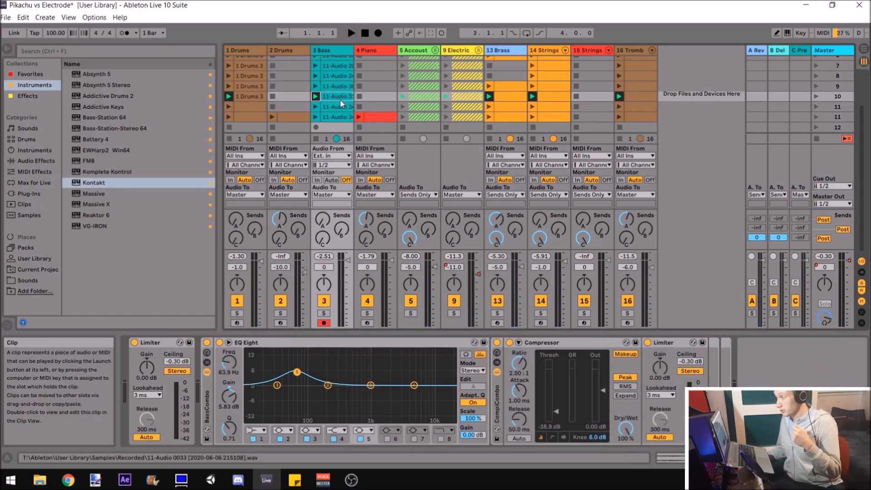
pyautogui.click(339, 107)
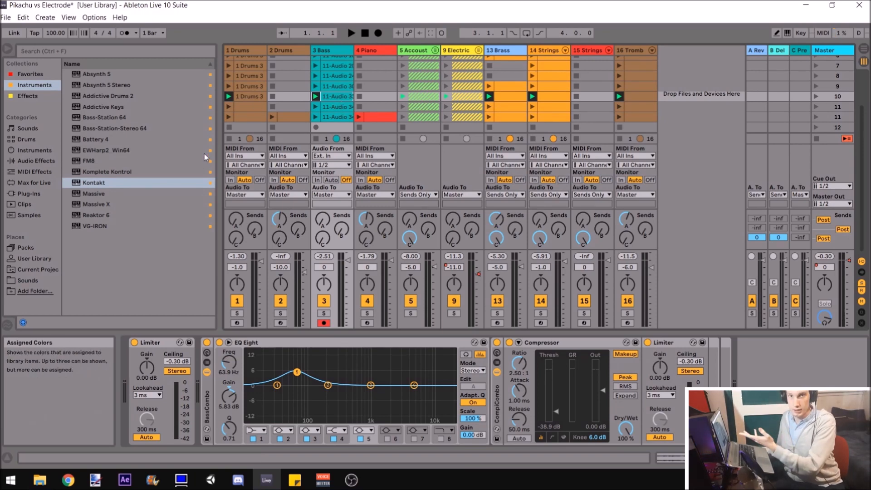
pyautogui.click(412, 99)
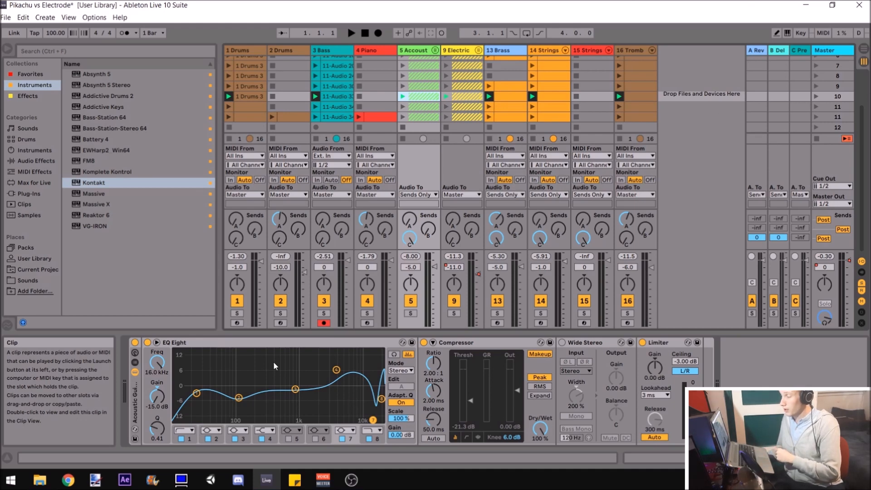
# Look over the clips of scenes 1 to 12, then select the Tromb track's scene 10 clip to view its device chain
pyautogui.scroll(3, 616, 69)
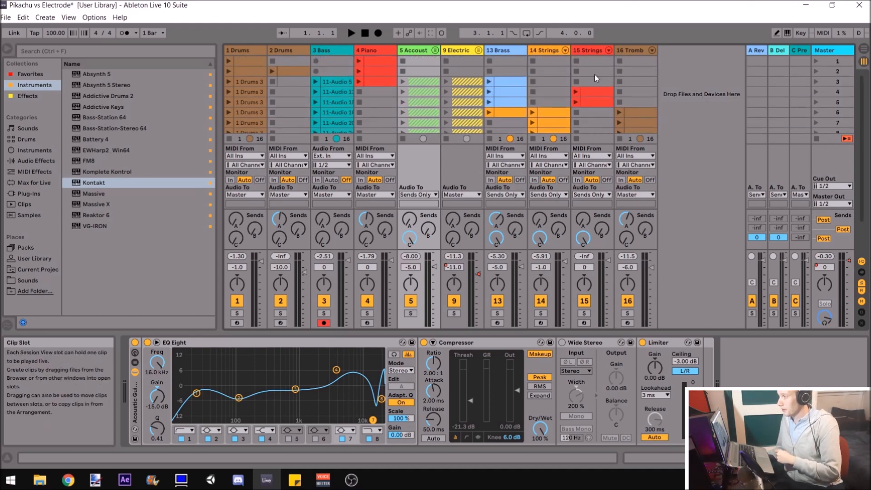
pyautogui.scroll(2, 301, 88)
pyautogui.scroll(-4, 520, 127)
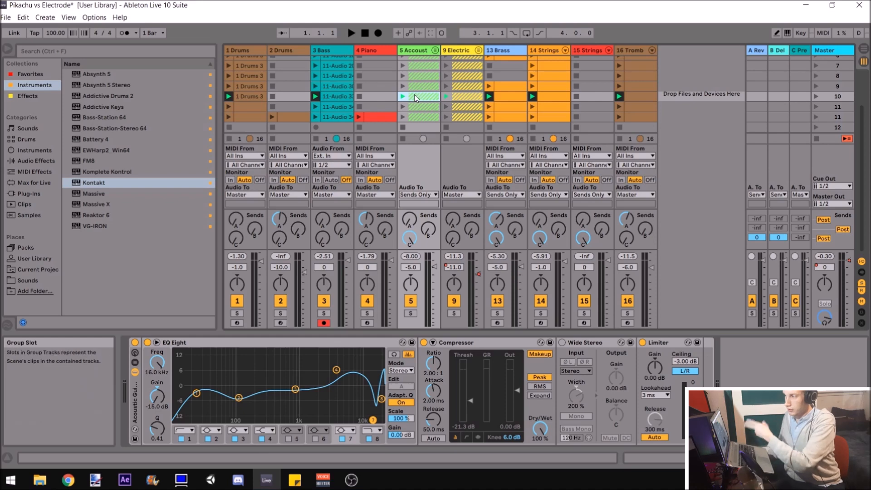
pyautogui.scroll(5, 415, 97)
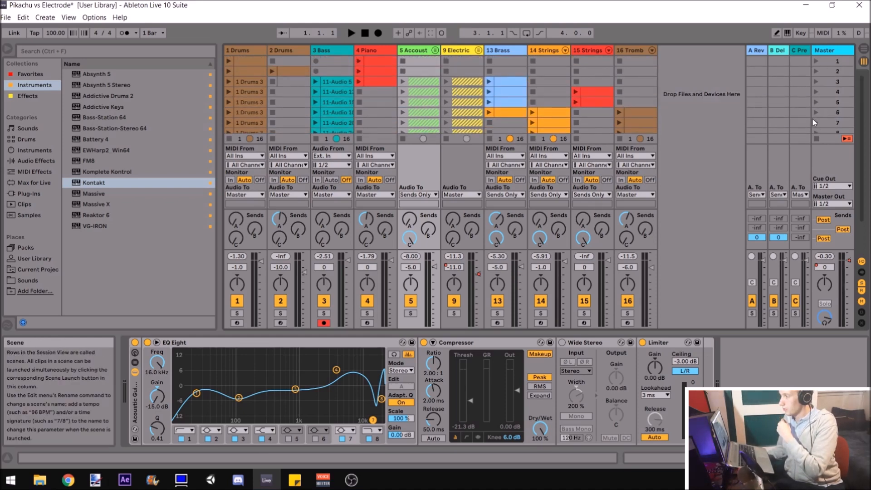
pyautogui.scroll(-5, 812, 119)
pyautogui.click(815, 96)
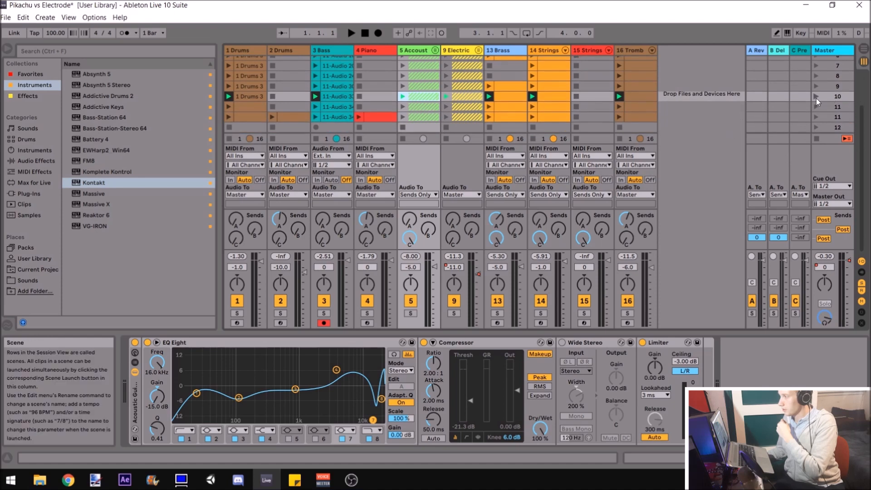
pyautogui.click(631, 96)
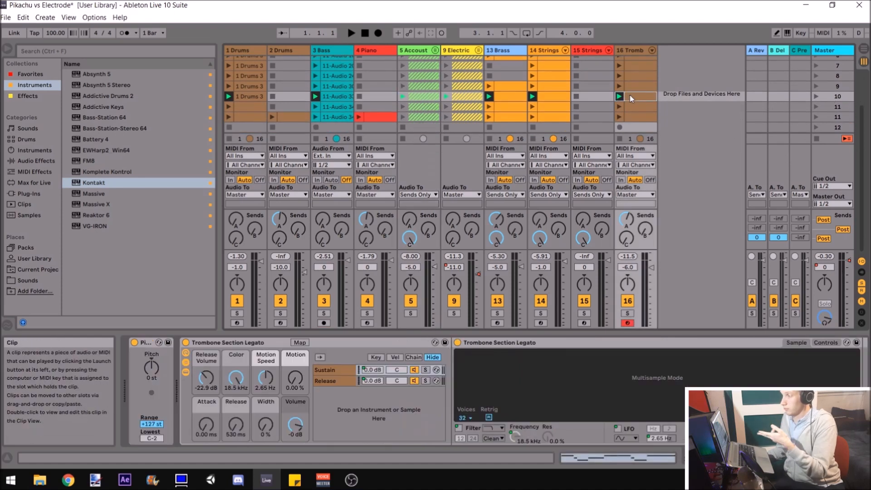
pyautogui.scroll(3, 851, 87)
pyautogui.scroll(-3, 843, 87)
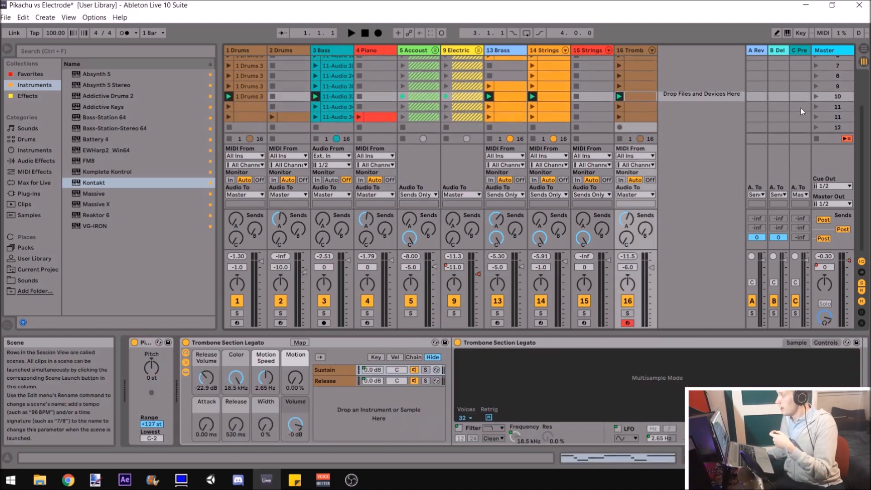
# Switch to the Arrangement View, return playback control to the arrangement and show the full song length
pyautogui.click(865, 54)
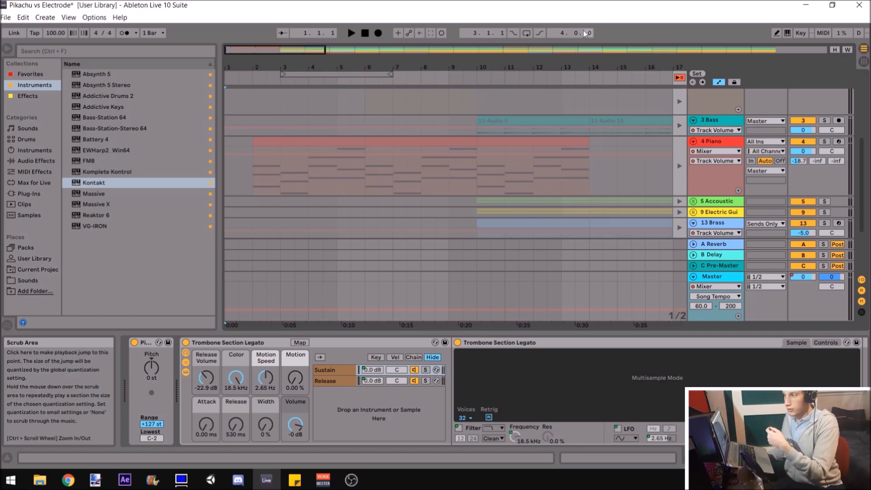
pyautogui.click(679, 79)
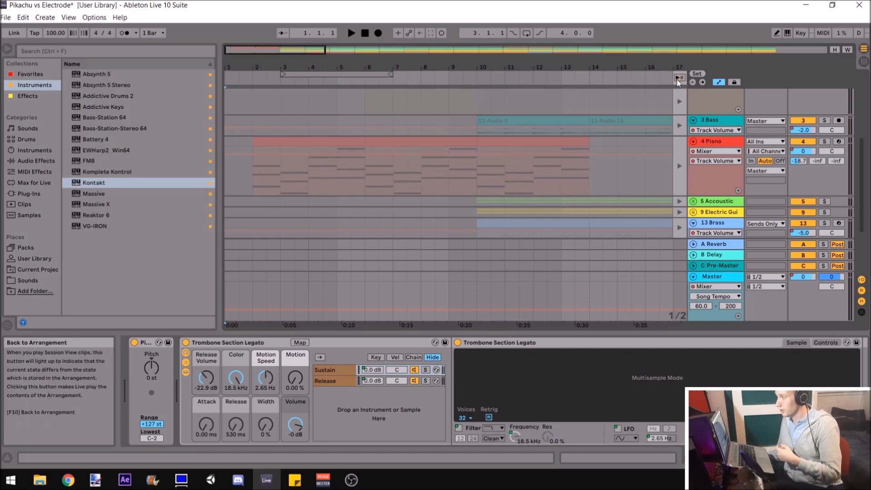
pyautogui.scroll(3, 469, 154)
pyautogui.moveTo(304, 55); pyautogui.dragTo(304, 87)
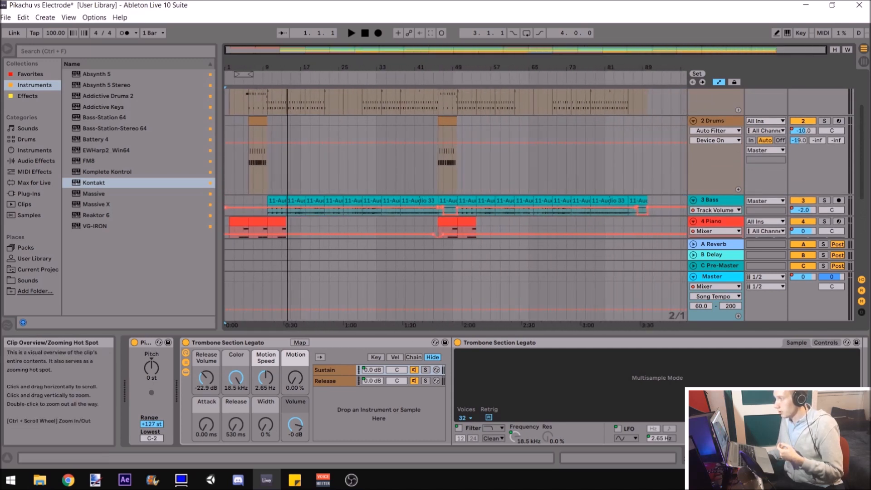
# Optimize the arrangement height so the tracks fit the view, and hide the automation on all tracks
pyautogui.scroll(3, 636, 115)
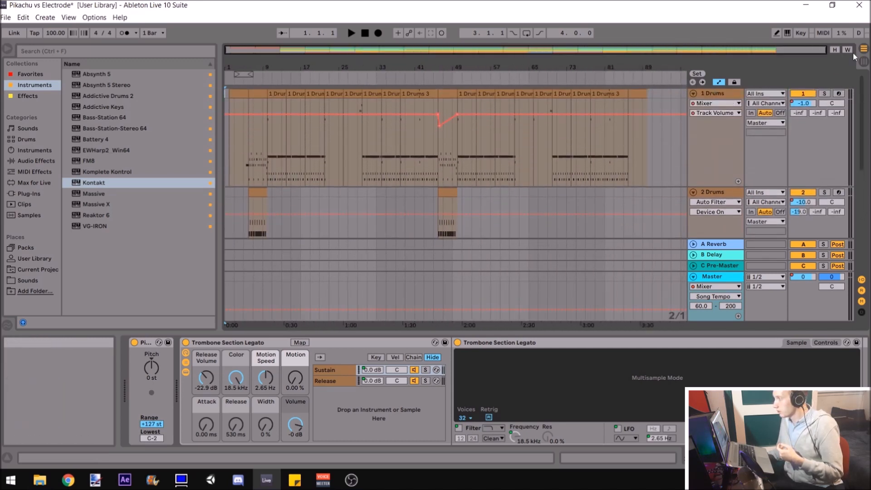
pyautogui.click(835, 49)
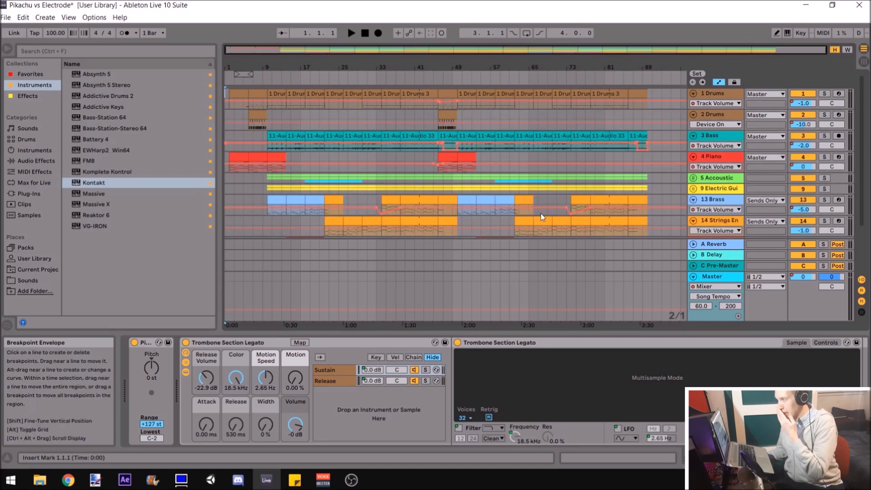
pyautogui.scroll(-3, 538, 215)
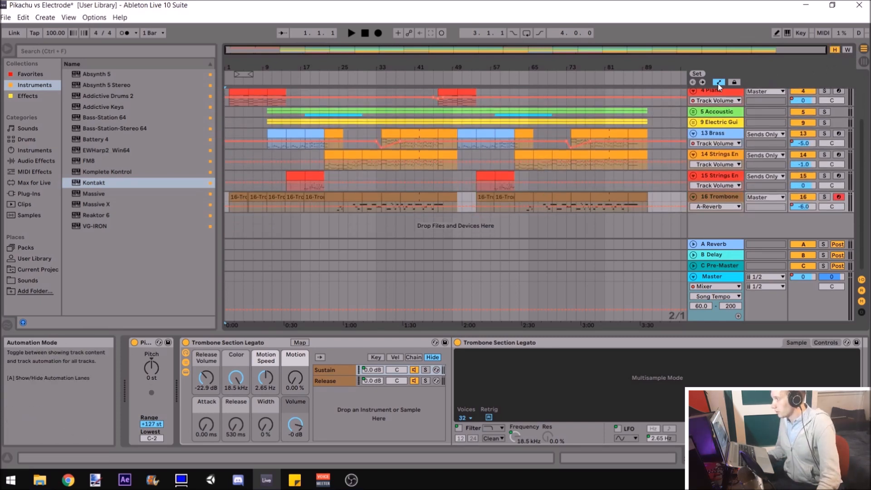
pyautogui.click(718, 82)
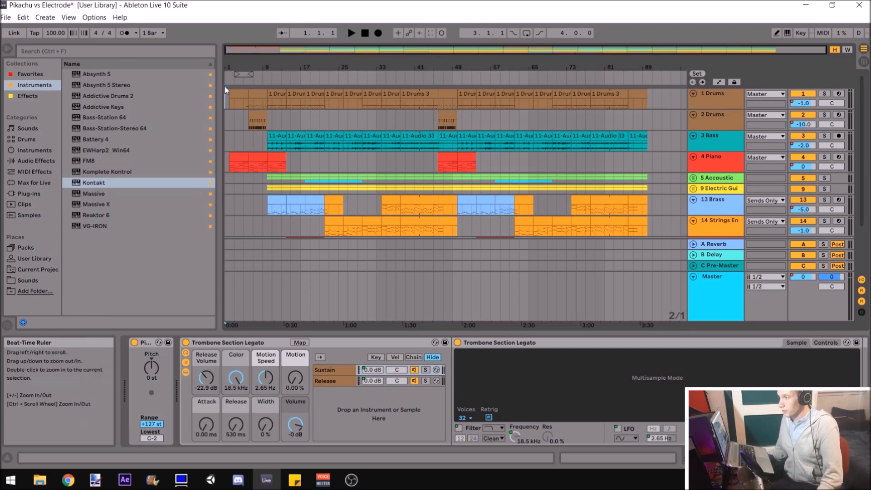
pyautogui.scroll(-3, 408, 145)
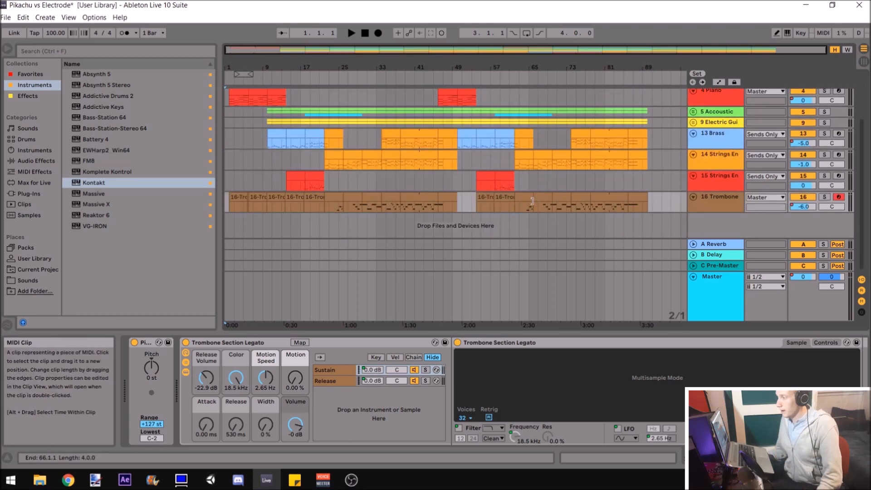
# Play the arrangement from about bar 29 and stop playback after a few bars
pyautogui.click(363, 80)
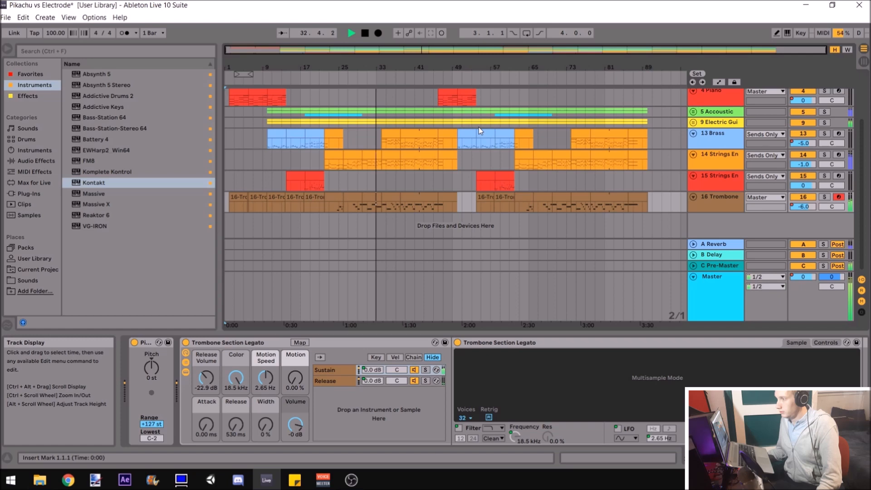
pyautogui.click(364, 33)
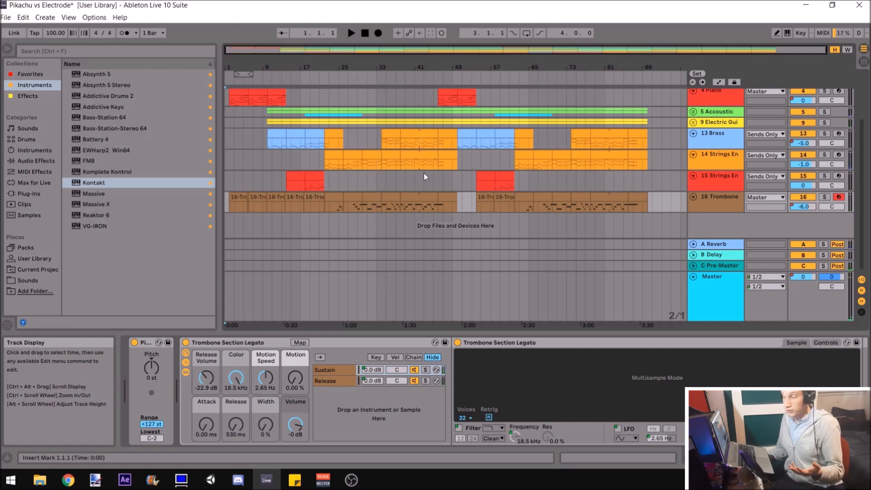
# View the device chains of the Piano, Acoustic, Brass, 14 Strings and 15 Strings tracks one after another
pyautogui.scroll(5, 426, 176)
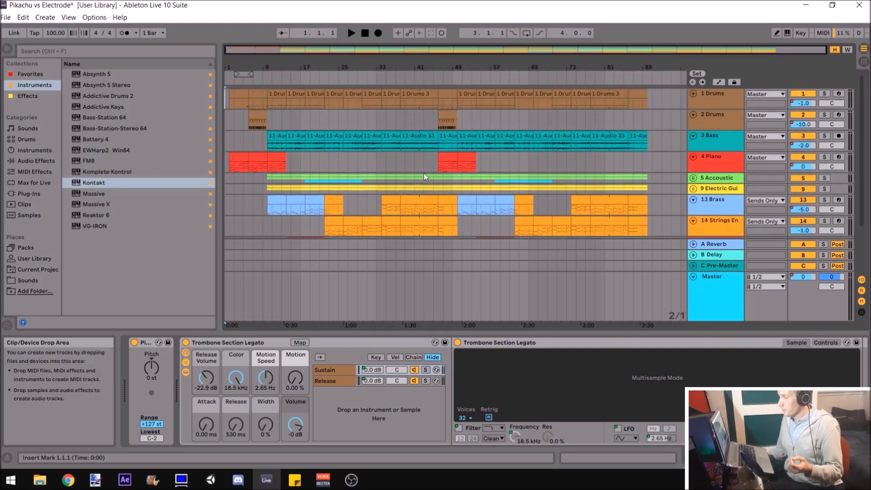
pyautogui.click(717, 162)
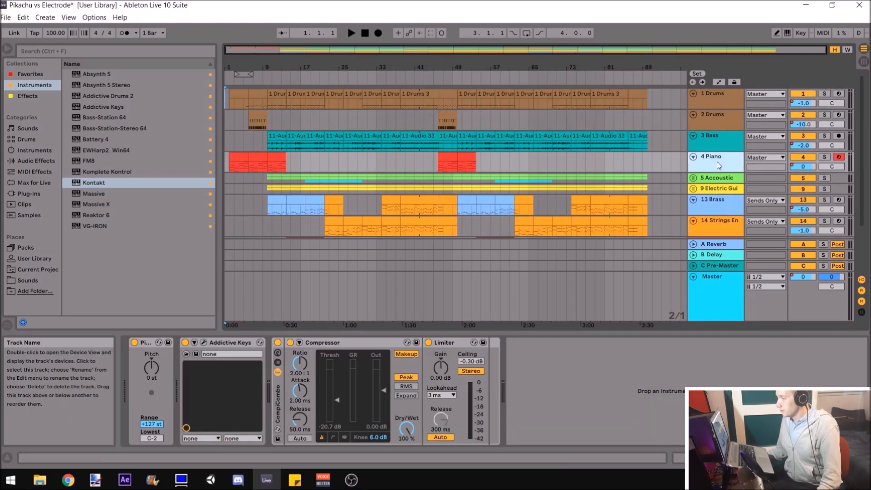
pyautogui.click(717, 178)
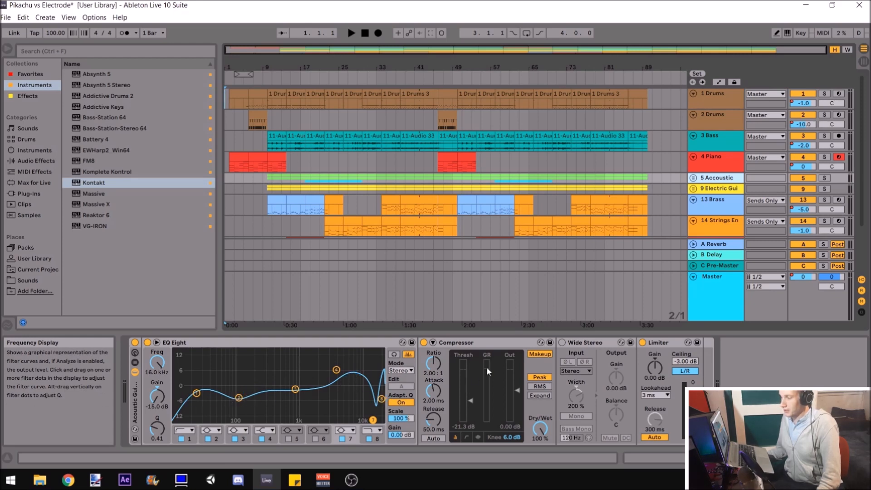
pyautogui.click(717, 204)
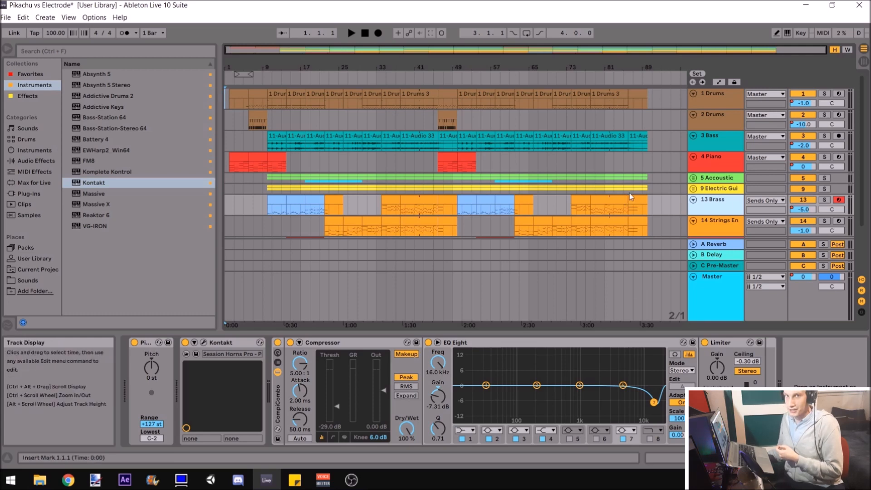
pyautogui.scroll(-3, 651, 194)
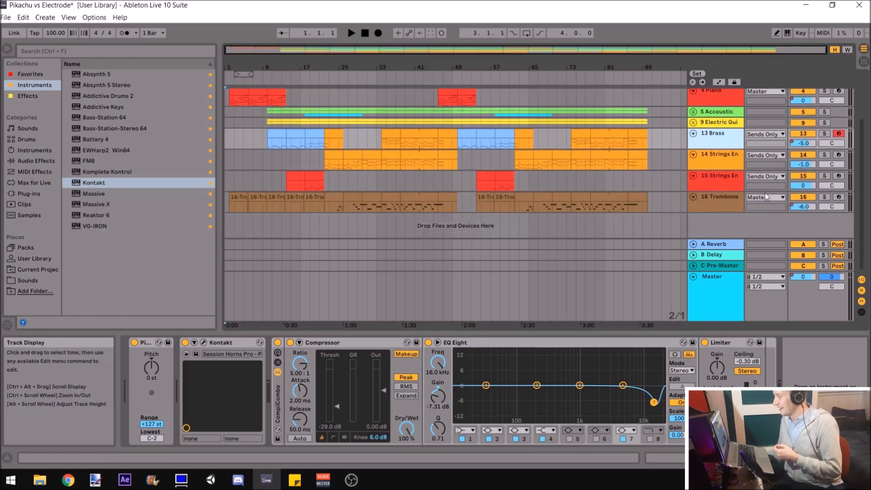
pyautogui.click(715, 165)
pyautogui.click(715, 182)
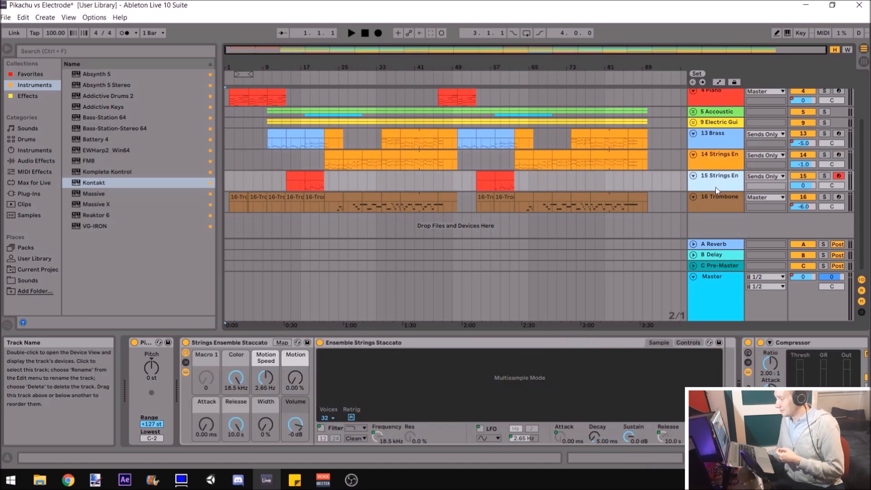
# Compare the device chains of the 16 Trombone and 15 Strings tracks
pyautogui.scroll(3, 715, 190)
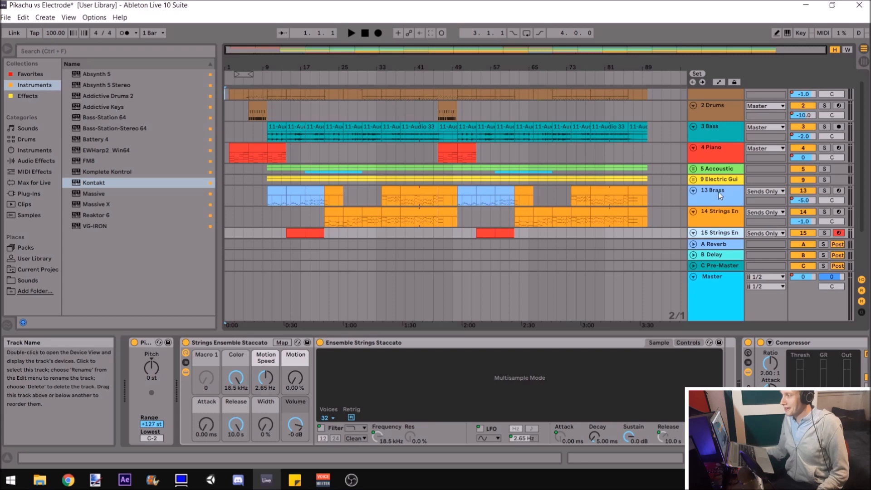
pyautogui.scroll(-3, 534, 167)
pyautogui.scroll(3, 584, 167)
pyautogui.scroll(-3, 583, 168)
pyautogui.click(706, 196)
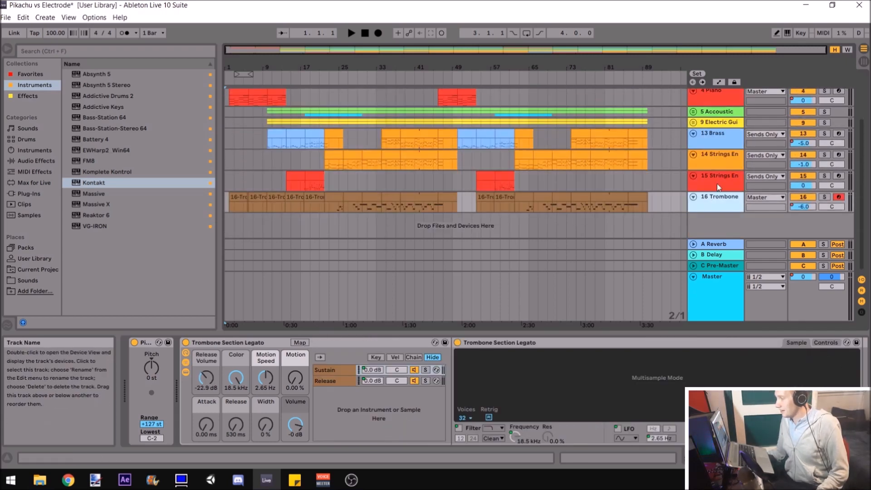
pyautogui.click(716, 183)
# Show the track automation and enlarge the 13 Brass track around bars 26 to 45 to view its volume envelope
pyautogui.scroll(3, 726, 191)
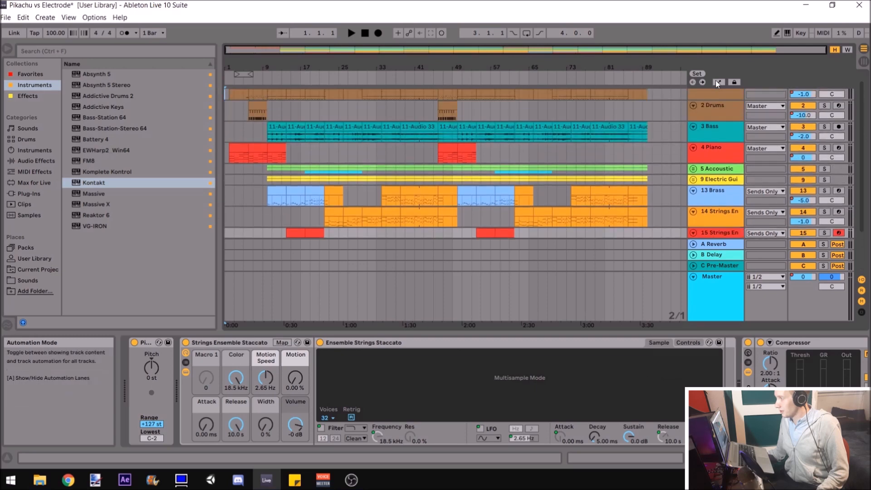
pyautogui.click(715, 80)
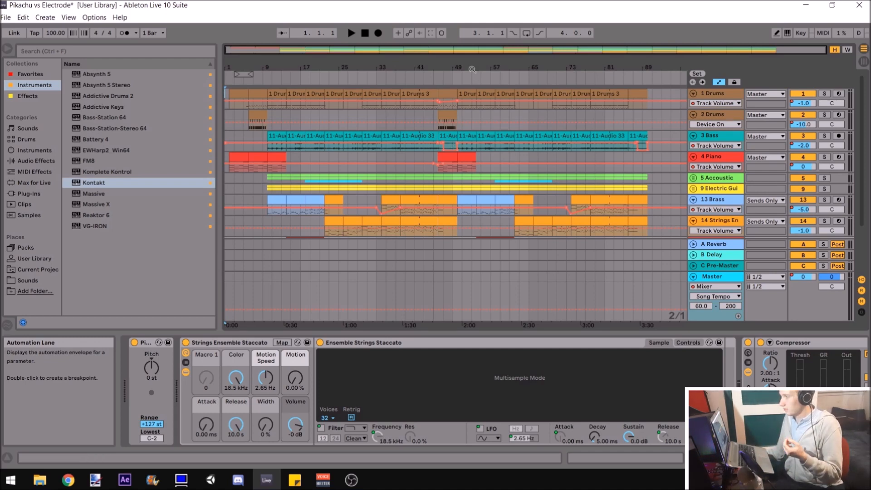
pyautogui.scroll(-3, 381, 71)
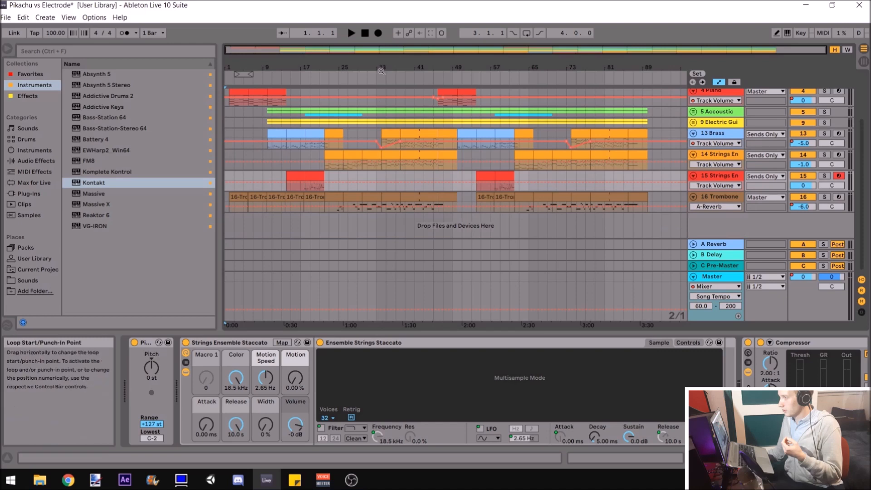
pyautogui.moveTo(384, 50); pyautogui.dragTo(252, 132)
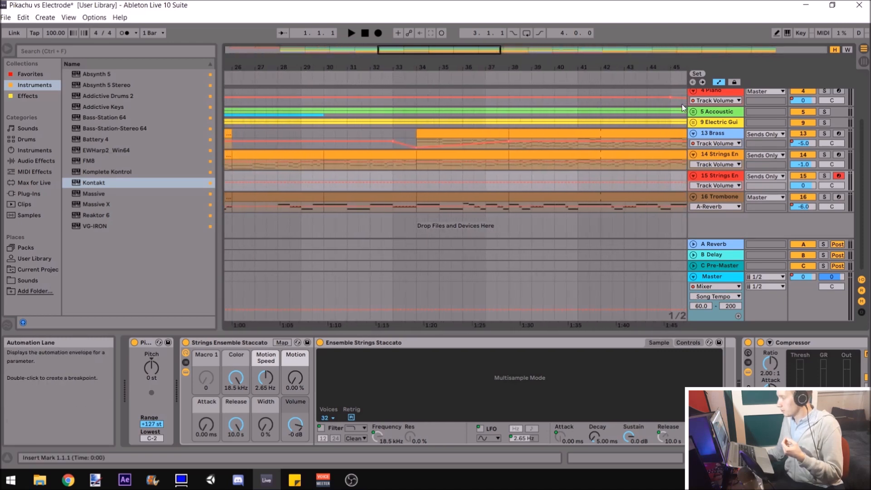
pyautogui.click(716, 135)
pyautogui.moveTo(719, 151); pyautogui.dragTo(720, 209)
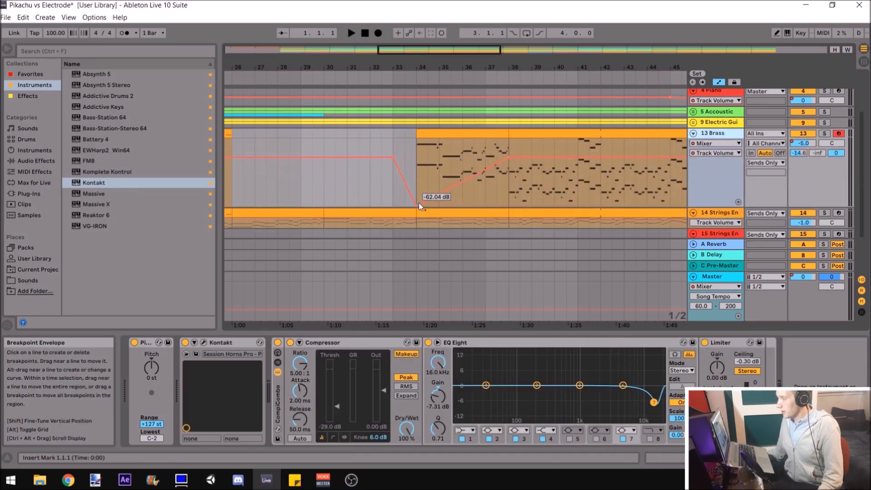
# Play the Brass volume automation from about bar 33 and again from about bar 34, stopping playback each time
pyautogui.click(393, 82)
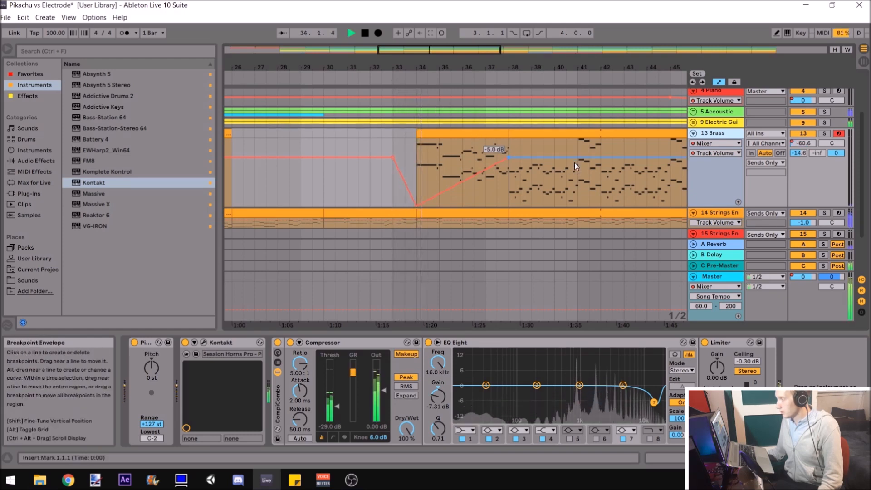
pyautogui.doubleClick(364, 34)
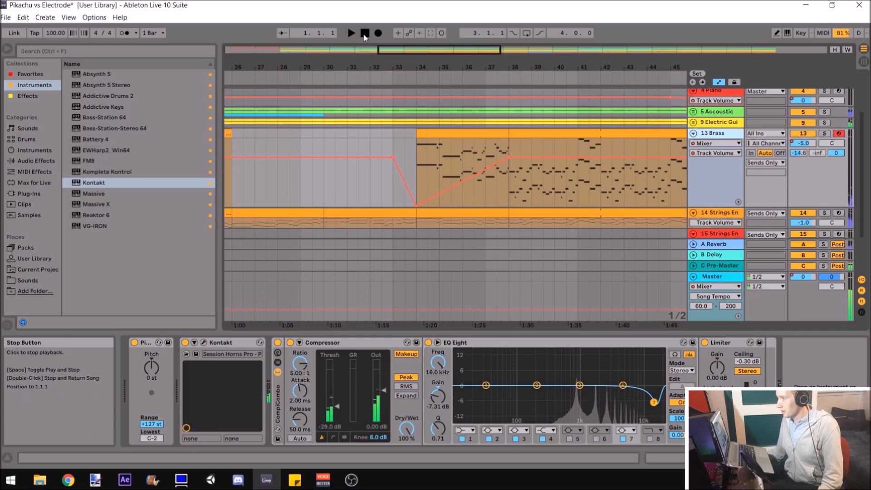
pyautogui.click(428, 73)
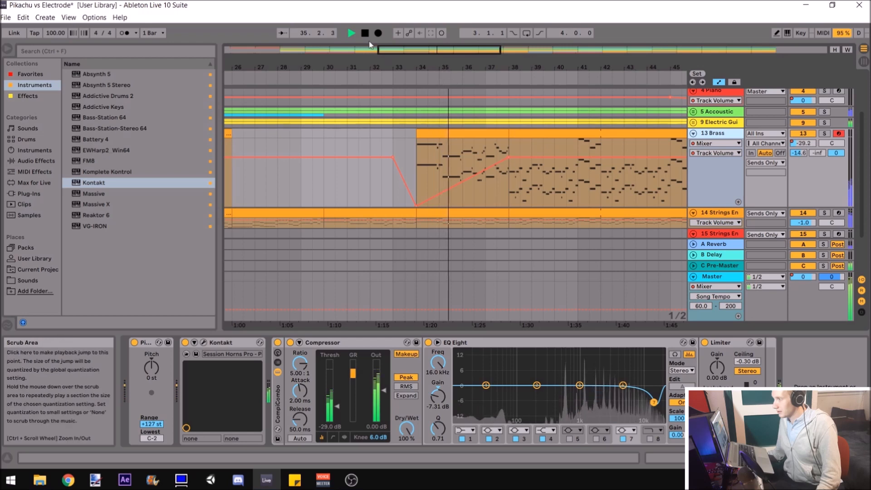
pyautogui.press('space')
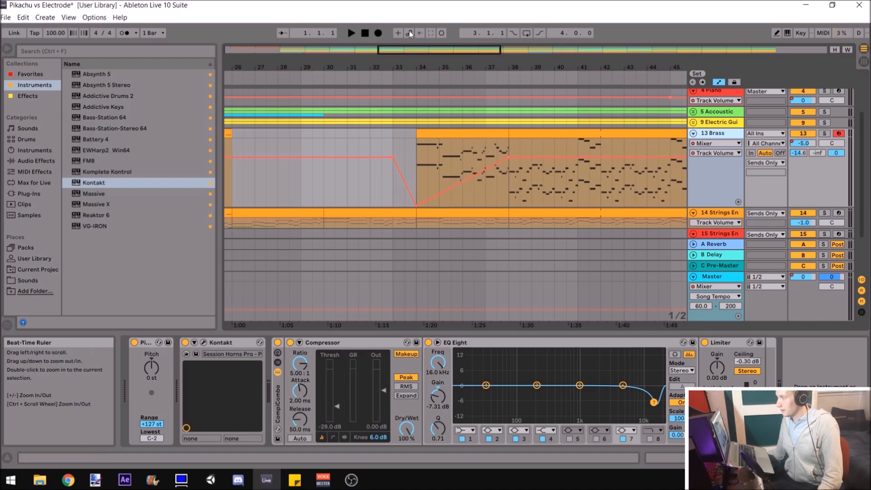
# Show the whole song length again and shrink the 13 Brass track to a compact height
pyautogui.doubleClick(427, 49)
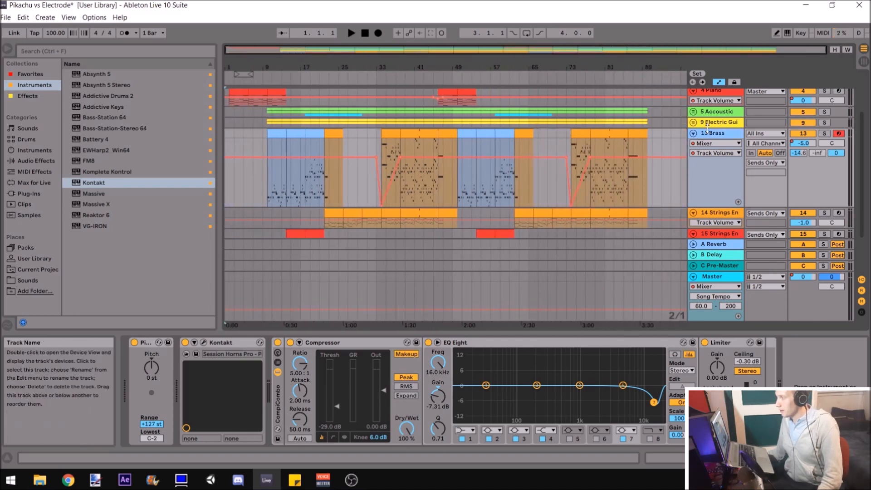
pyautogui.moveTo(718, 209); pyautogui.dragTo(712, 154)
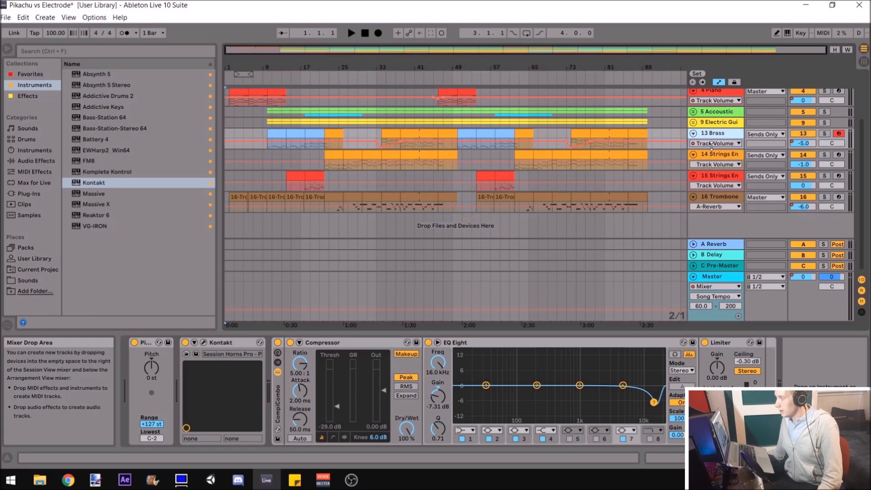
# View the list of mixer parameters available for automation on the 3 Bass track, keeping the current choice
pyautogui.scroll(1, 560, 188)
pyautogui.scroll(-1, 538, 177)
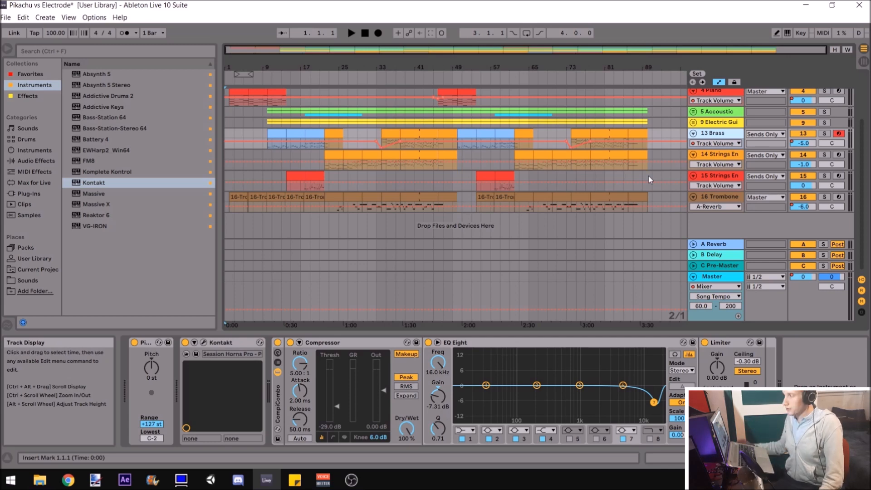
pyautogui.scroll(3, 627, 157)
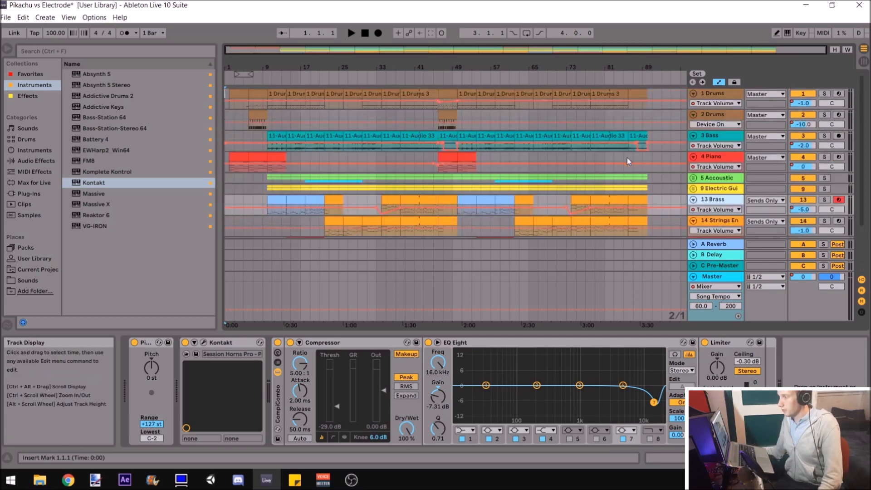
pyautogui.click(718, 143)
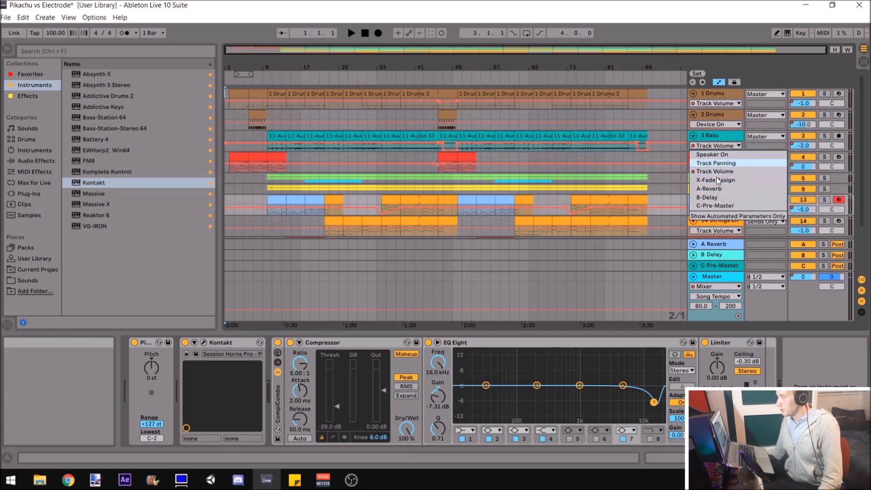
pyautogui.click(716, 137)
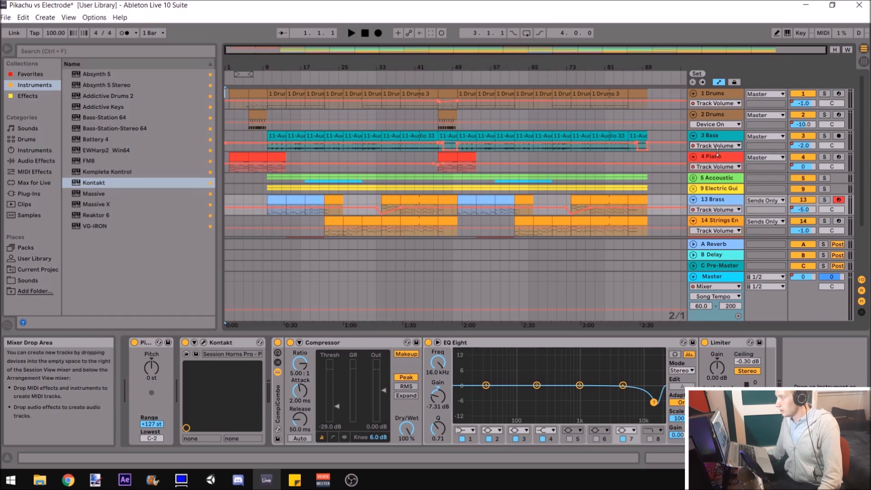
# Enlarge the 3 Bass track to view which of its devices can be automated, and return it to a compact height
pyautogui.moveTo(716, 152); pyautogui.dragTo(717, 188)
pyautogui.click(715, 146)
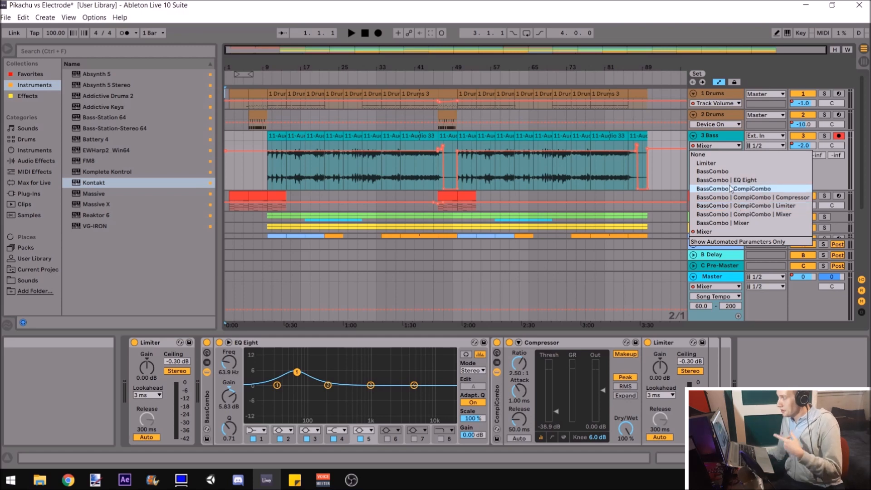
pyautogui.click(707, 135)
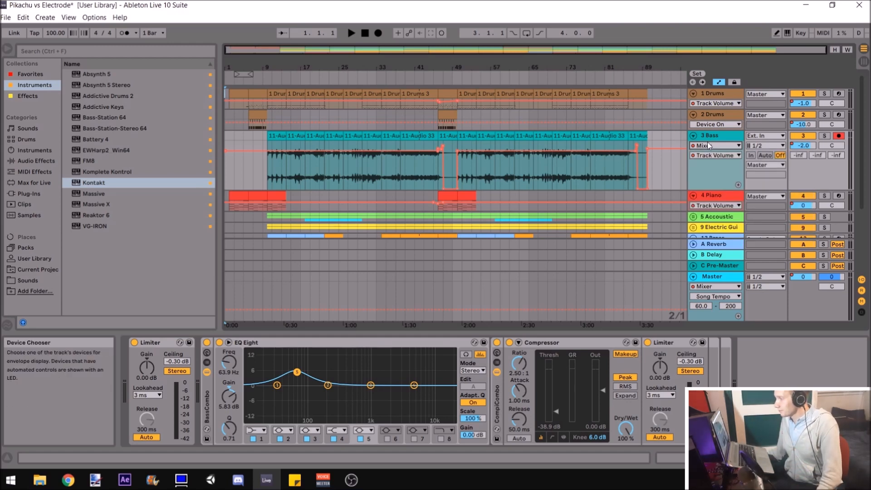
pyautogui.moveTo(709, 190); pyautogui.dragTo(711, 154)
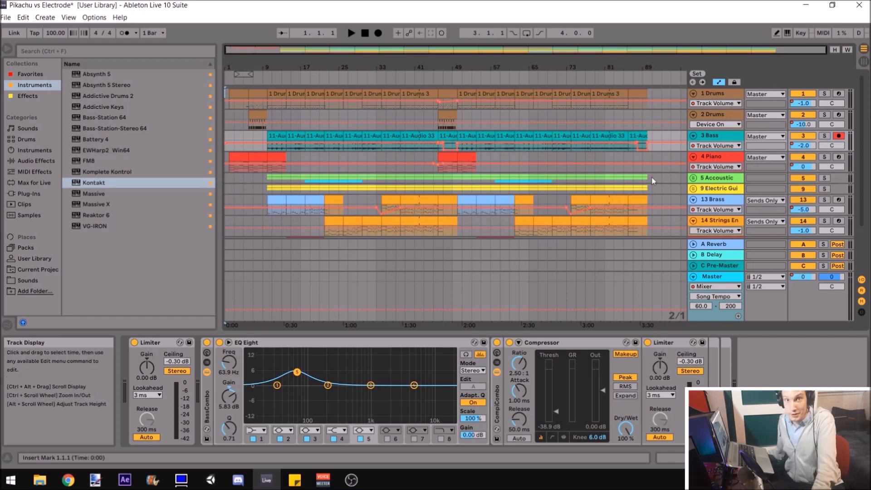